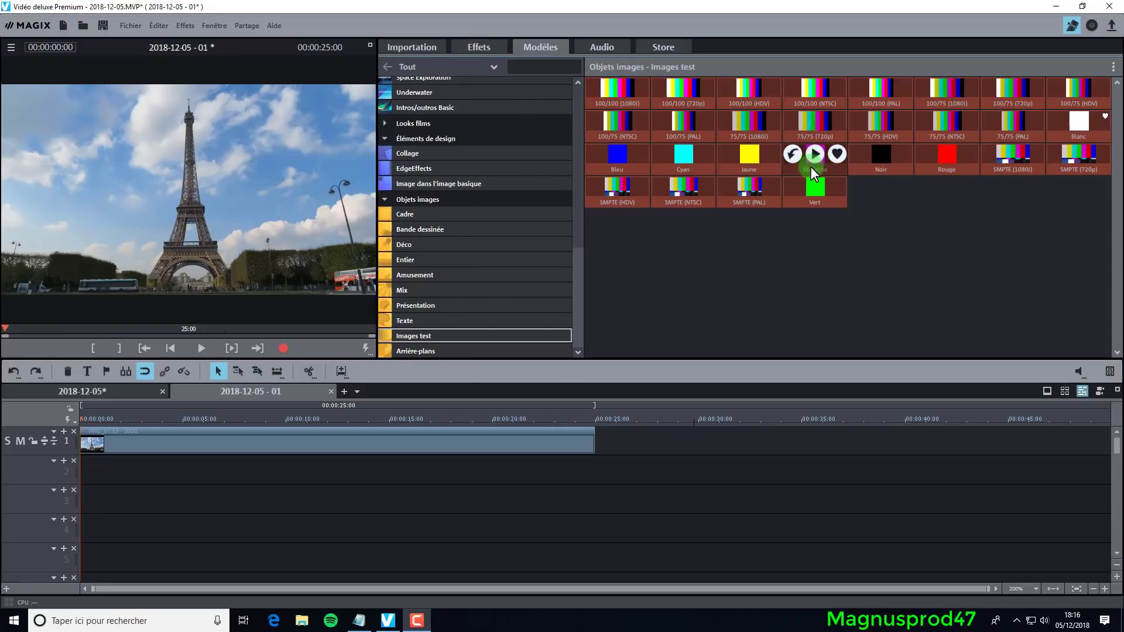
Step: Add the Magenta test image at the start of track 2 and extend its clip to 20 seconds
left_click_drag(809, 167, 96, 470)
left_click_drag(222, 472, 490, 473)
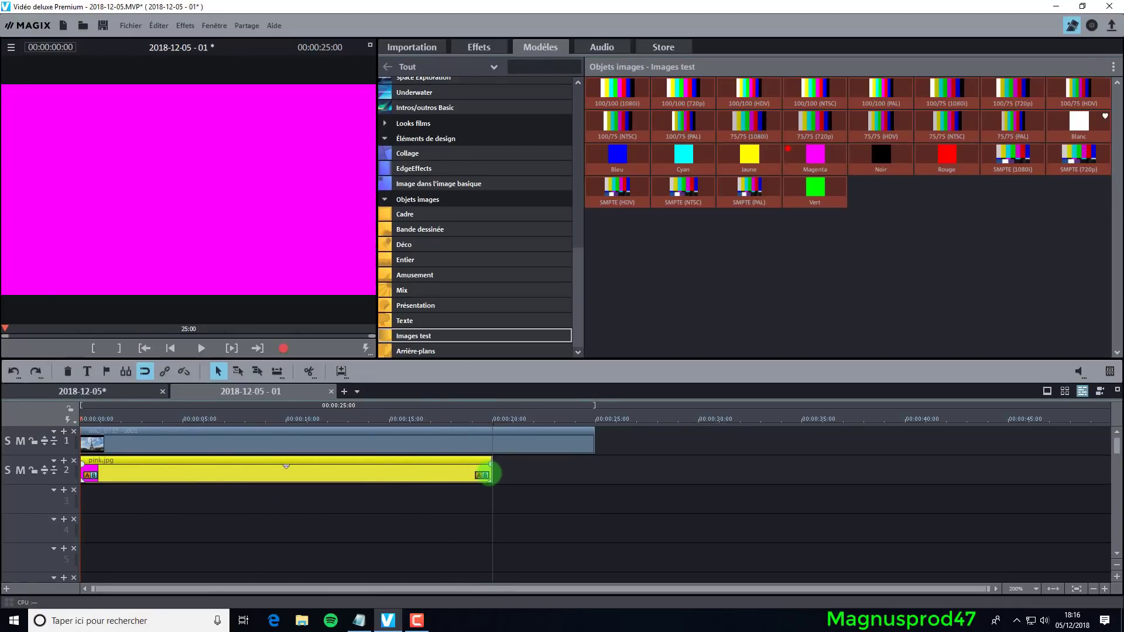
key("ctrl+a")
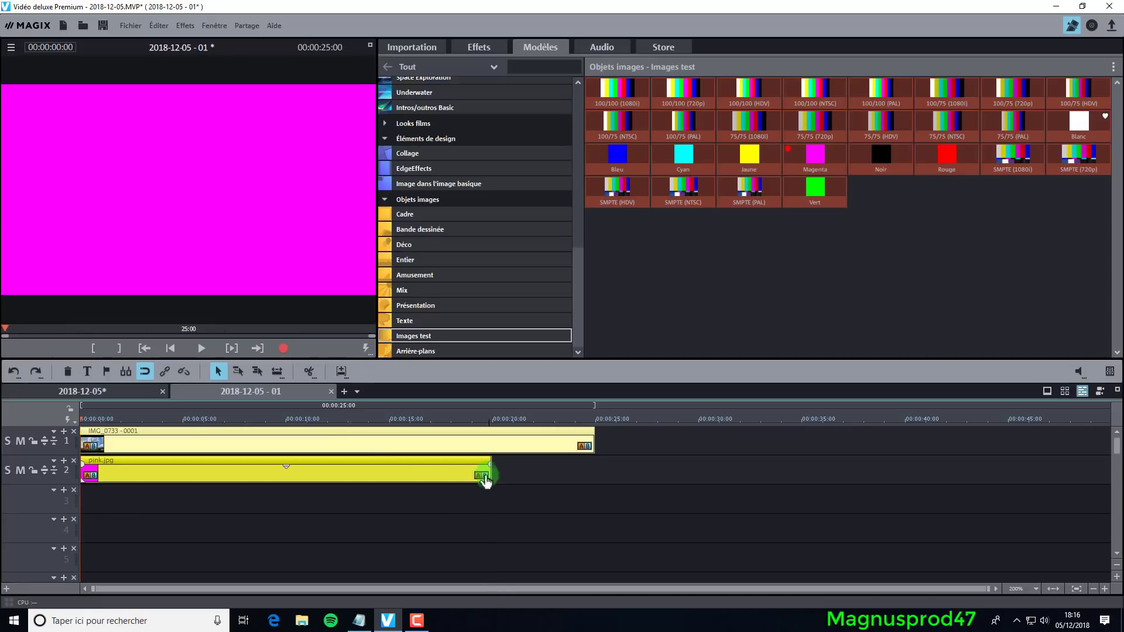
left_click(166, 473)
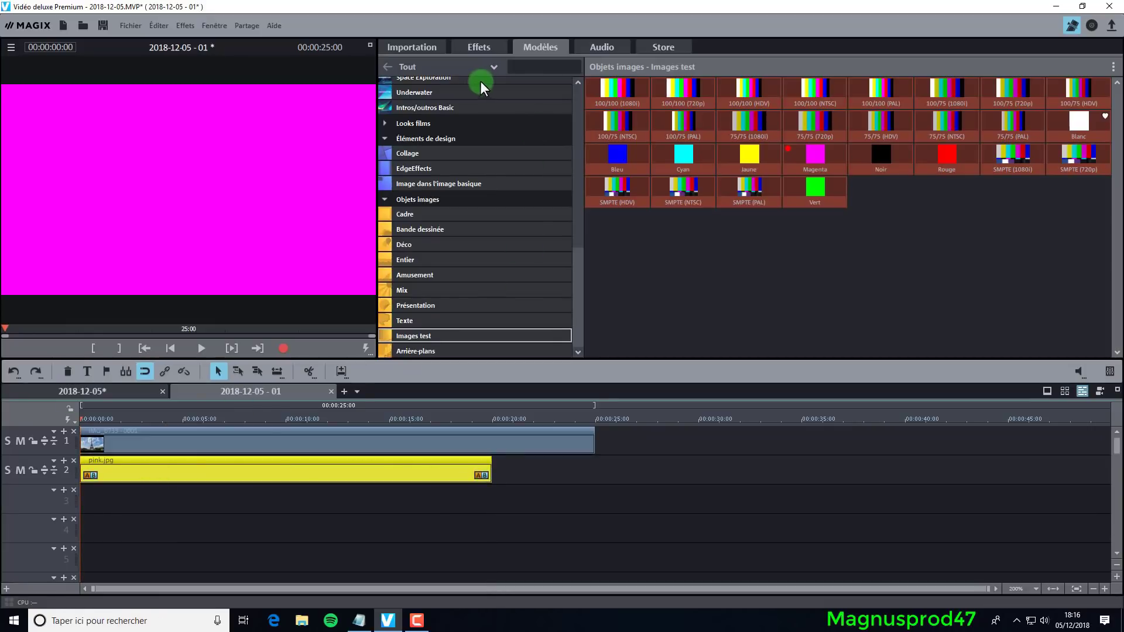
Step: Open the magenta clip's position and size effect and turn off its fixed proportions
left_click(478, 46)
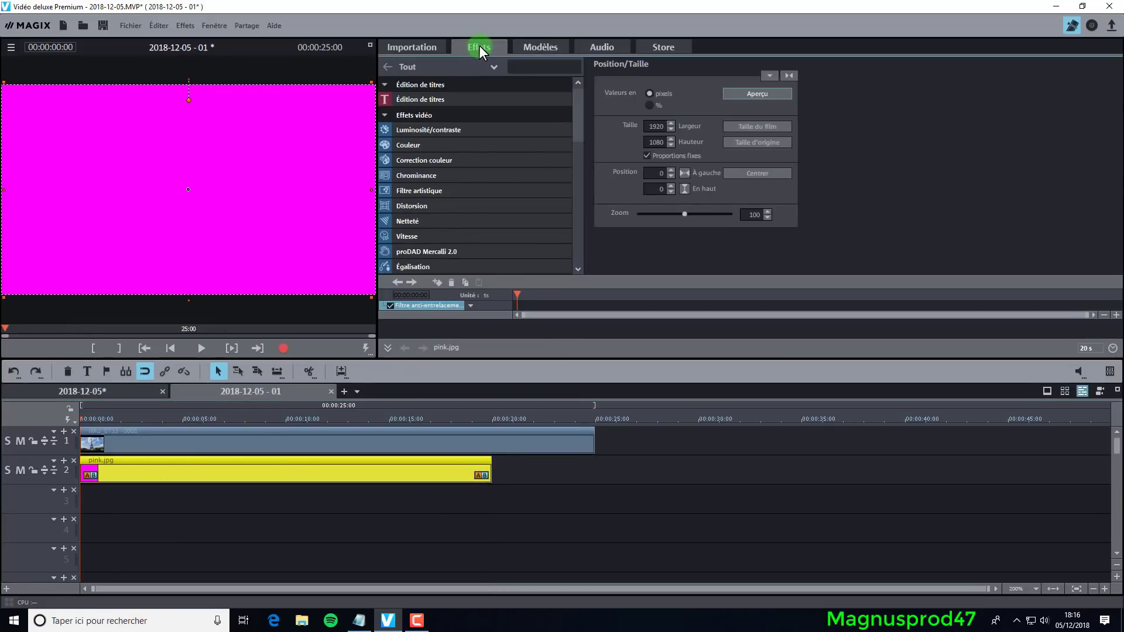
left_click(424, 176)
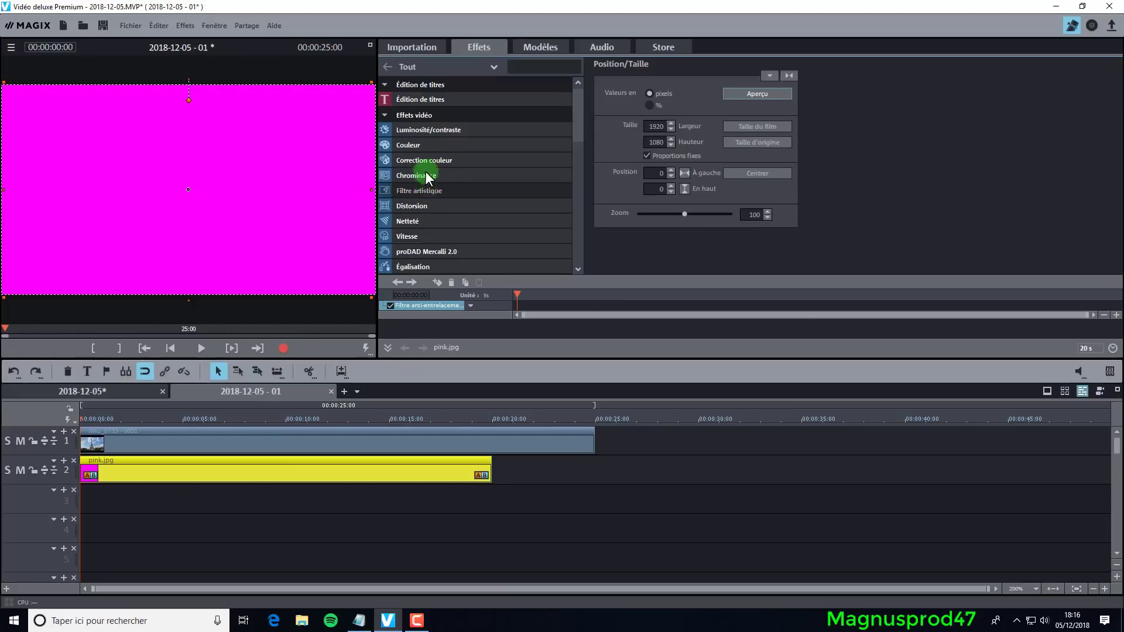
scroll(577, 149, "down", 5)
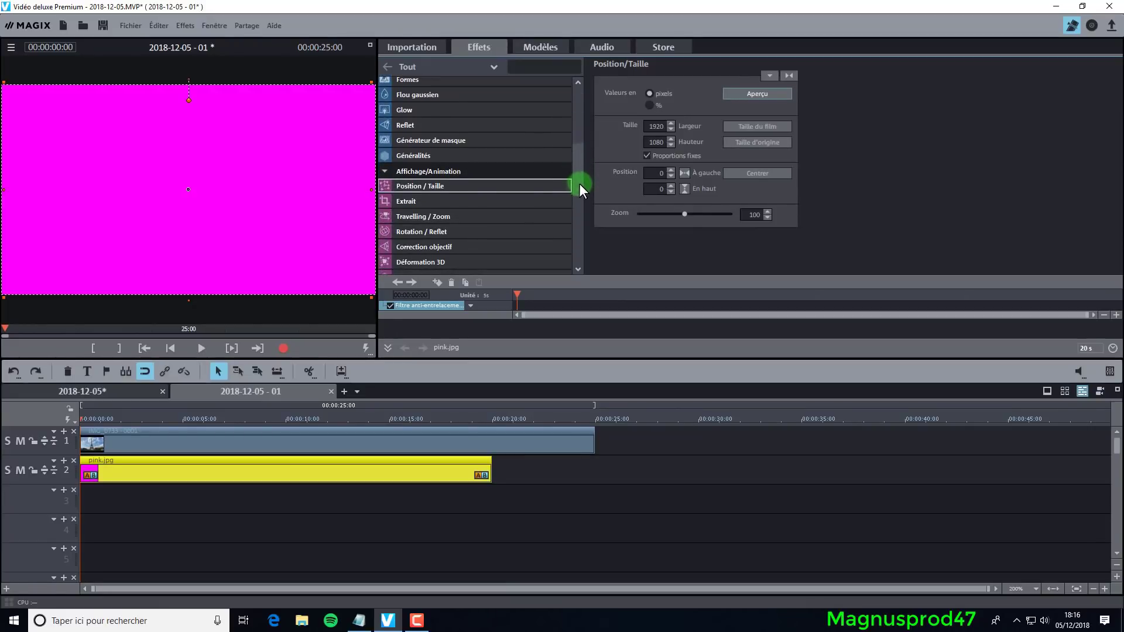
left_click(423, 187)
left_click(639, 140)
left_click(646, 156)
left_click(646, 154)
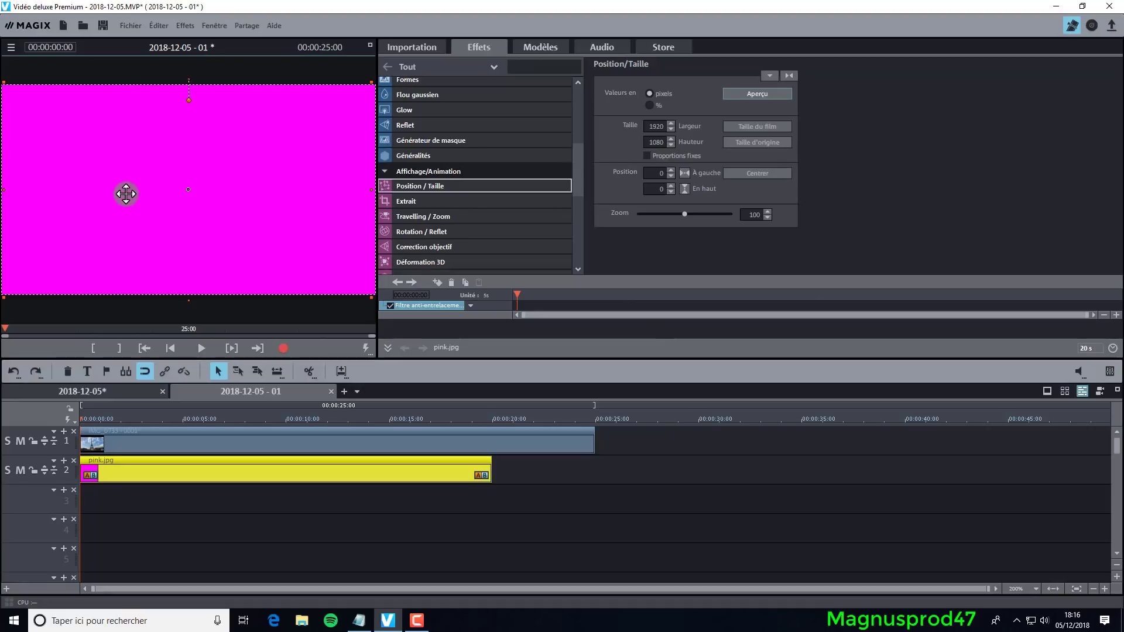
Step: Resize the magenta image to a vertical panel beside the Eiffel Tower, about 579 × 930 pixels at position 1239, 69
left_click_drag(4, 189, 242, 190)
left_click_drag(370, 189, 354, 189)
left_click_drag(299, 300, 299, 284)
left_click_drag(299, 79, 299, 93)
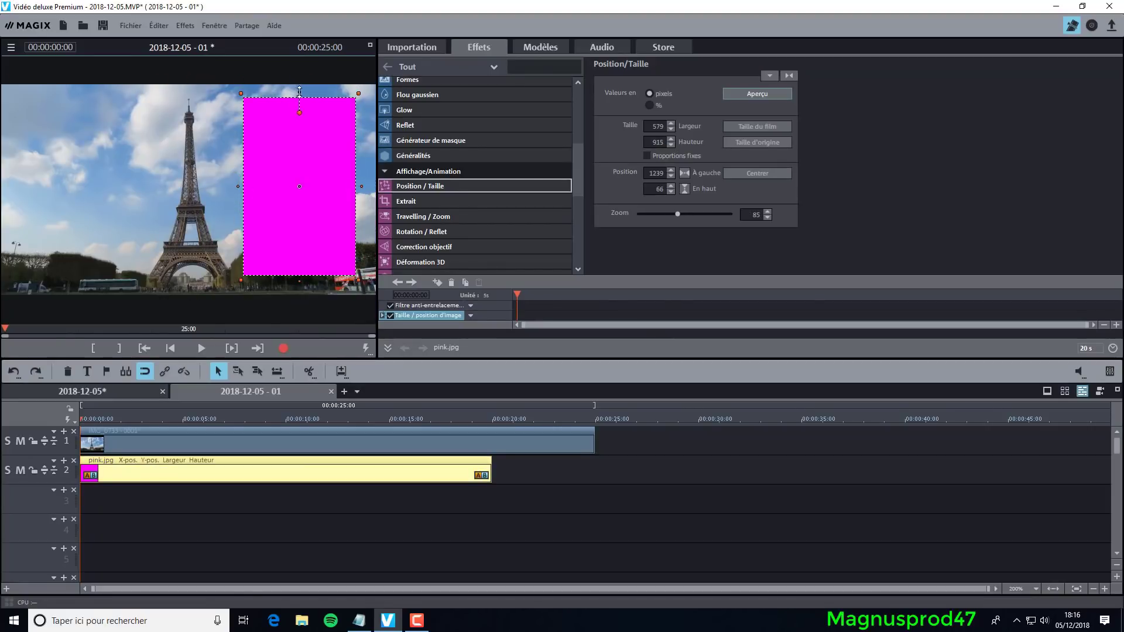
left_click(305, 282)
Step: Make the magenta panel semi-transparent by setting its chroma key video level to 22
left_click(232, 476)
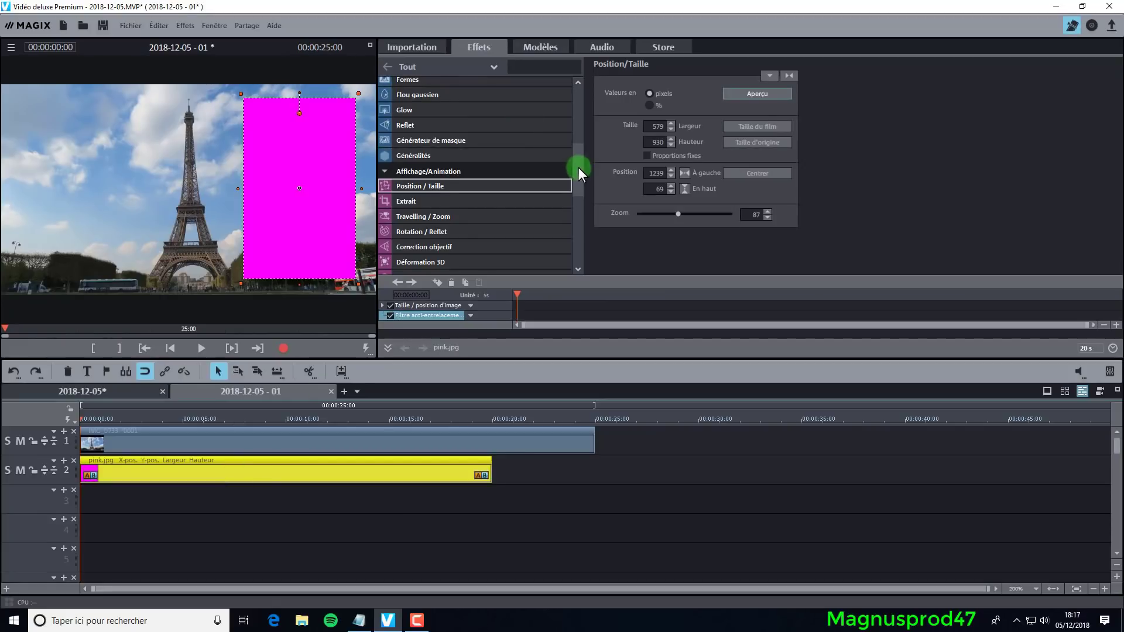
left_click_drag(578, 167, 578, 128)
left_click(443, 117)
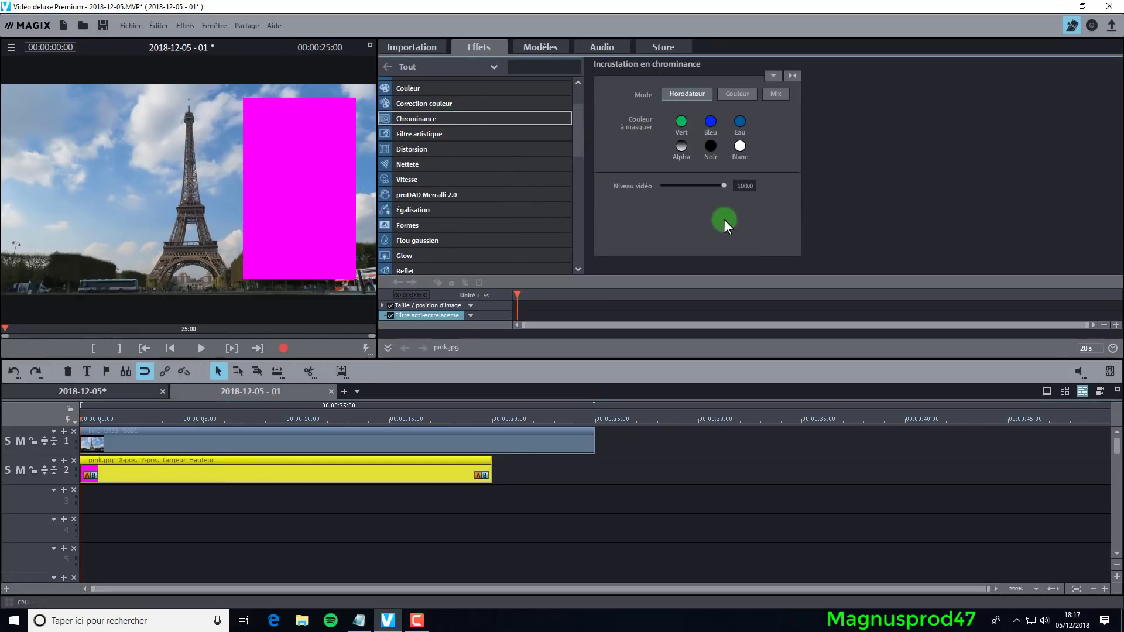
left_click(736, 185)
type("22")
key("Return")
Step: Open title editing, copy the Eiffel Tower description from Notepad, and return to the empty title text
left_click(420, 100)
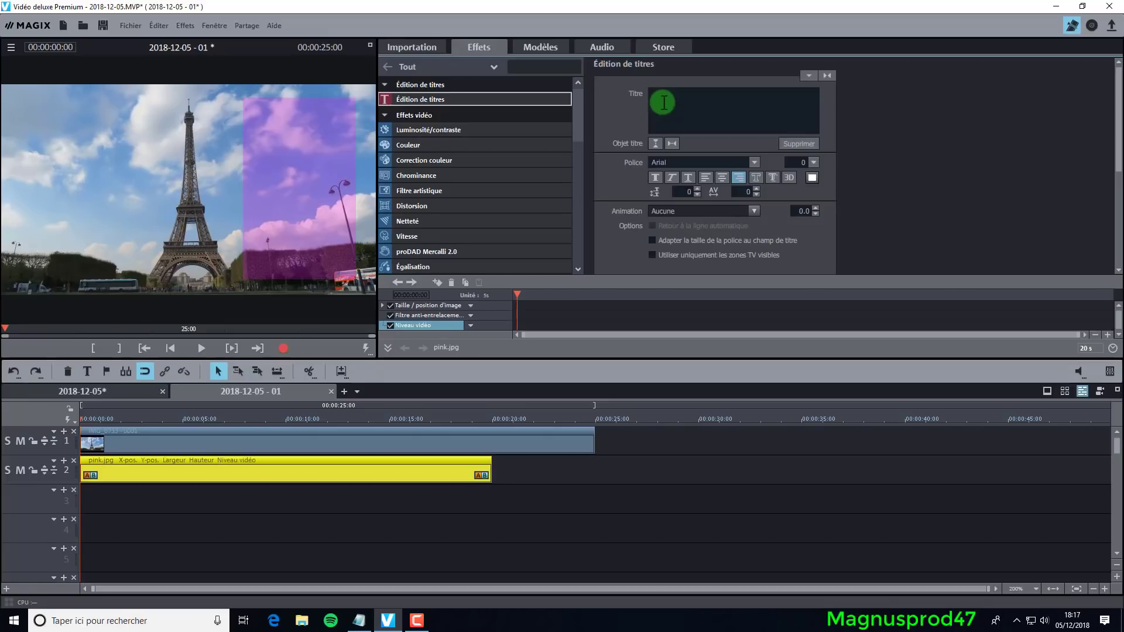
left_click(358, 620)
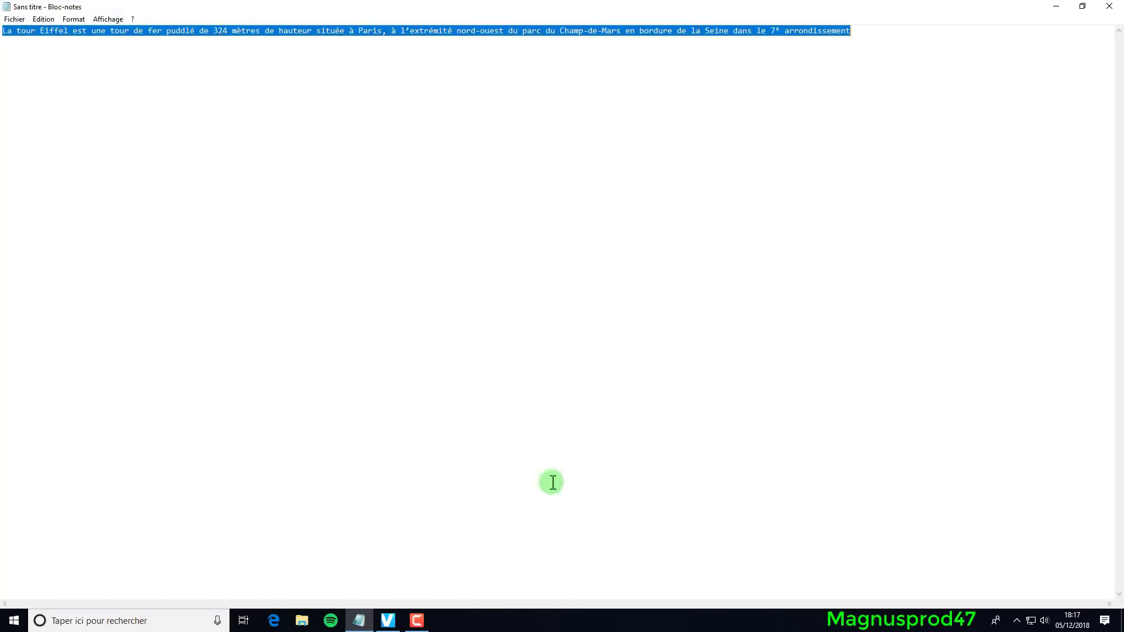
right_click(427, 31)
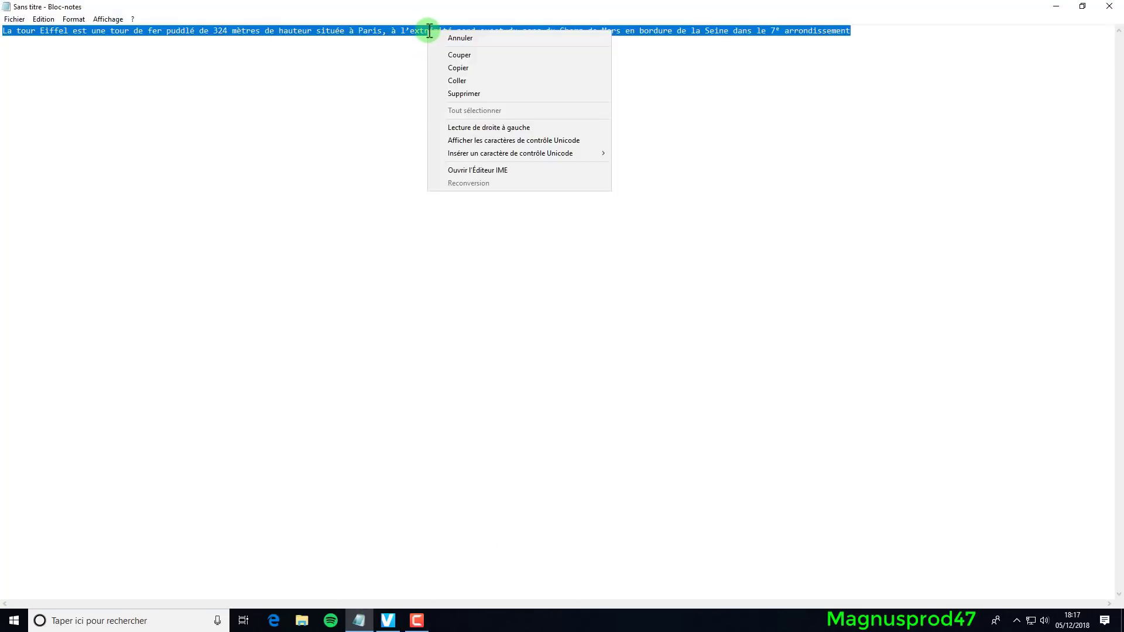
left_click(481, 70)
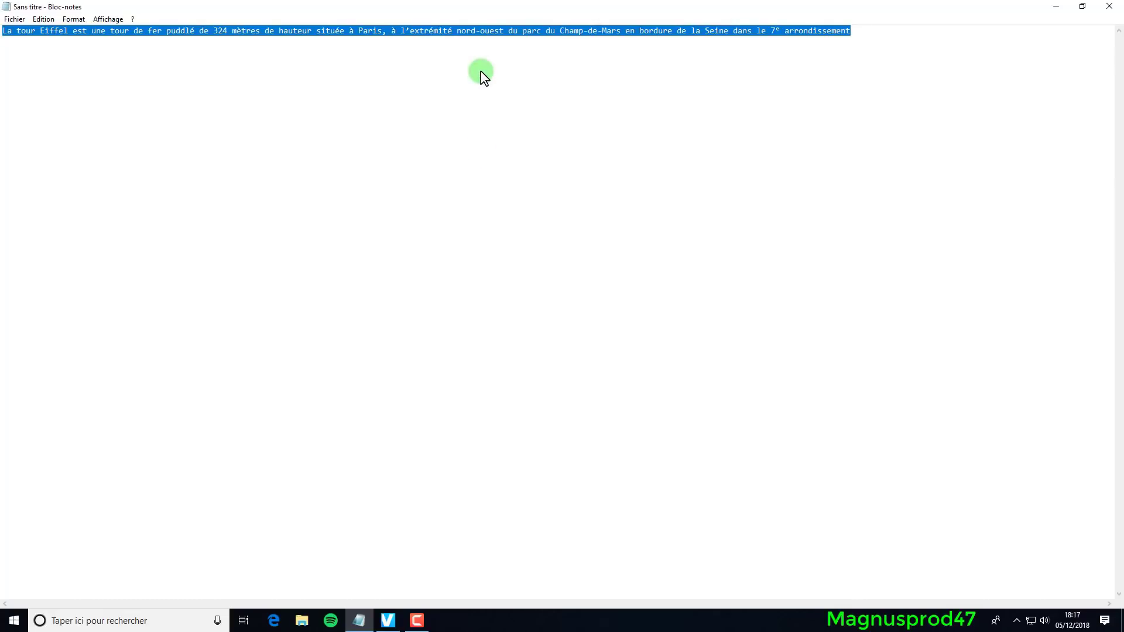
left_click(1055, 7)
left_click(689, 103)
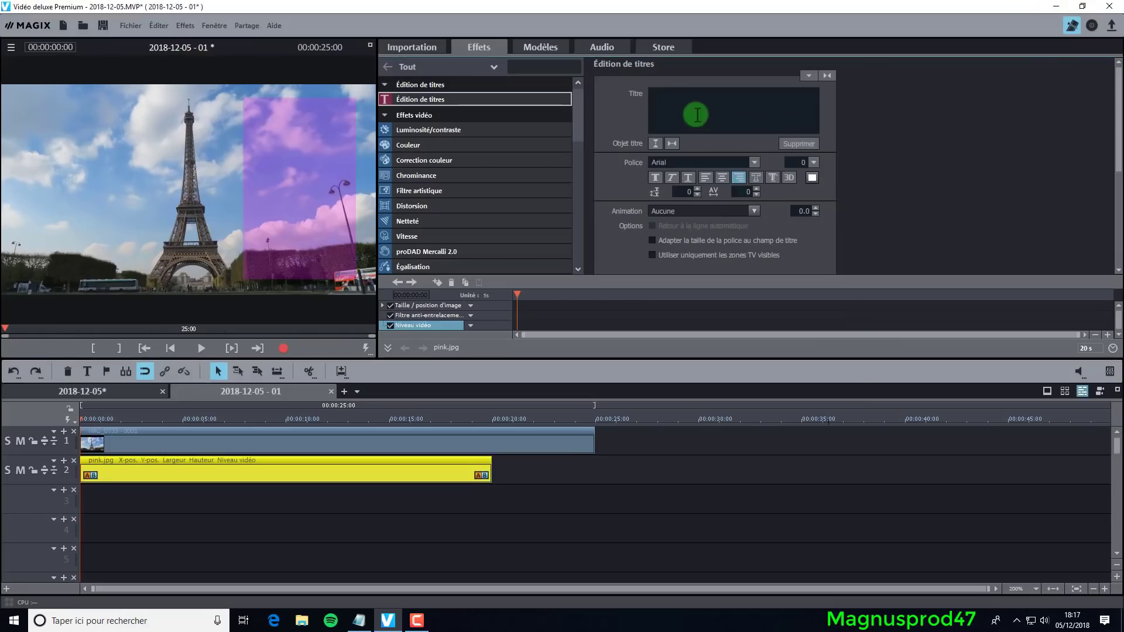
Step: Draw a title text frame just inside the magenta panel's edges in the enlarged preview, then restore the normal layout
left_click(370, 46)
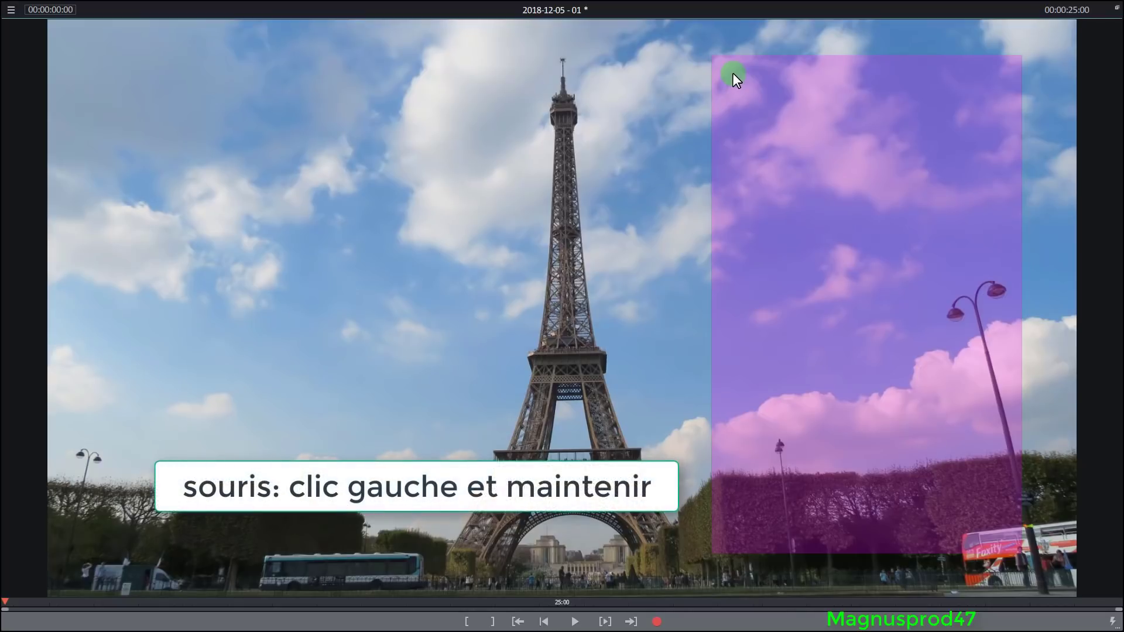
left_click_drag(733, 74, 1006, 539)
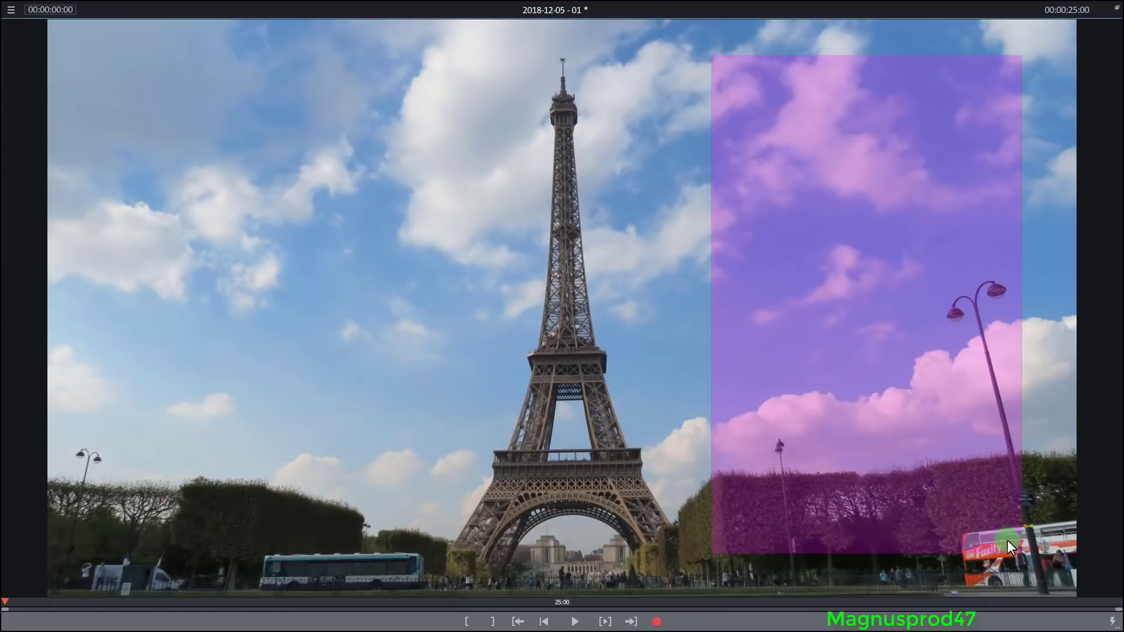
left_click(1116, 7)
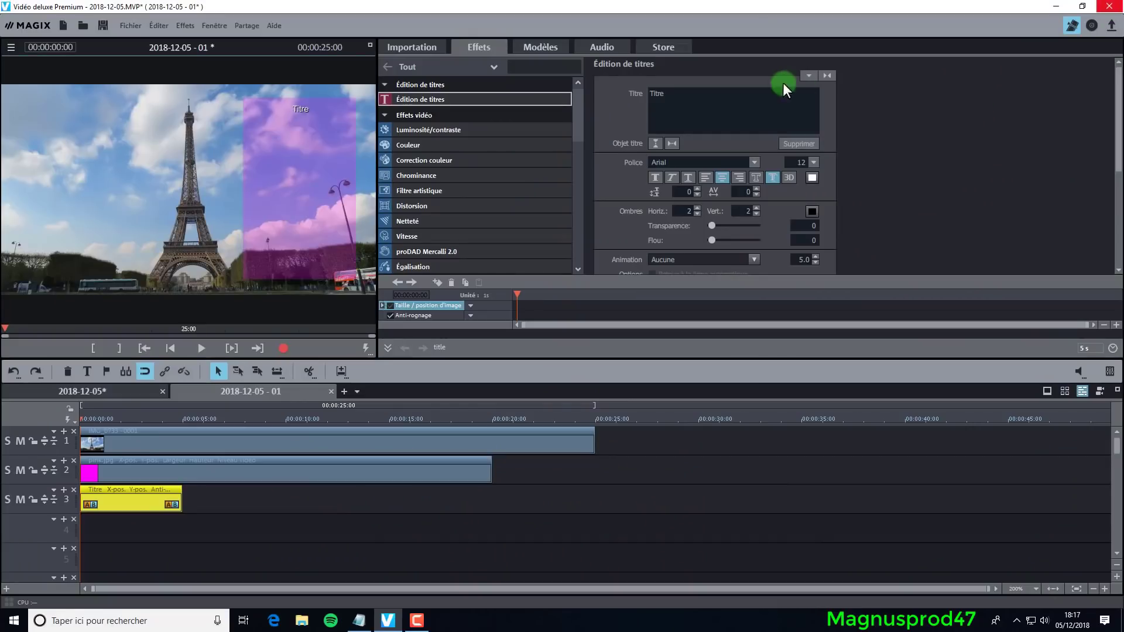
Step: Replace the placeholder title with the copied Eiffel Tower description and centre the title vertically
left_click(405, 100)
left_click_drag(706, 99, 632, 94)
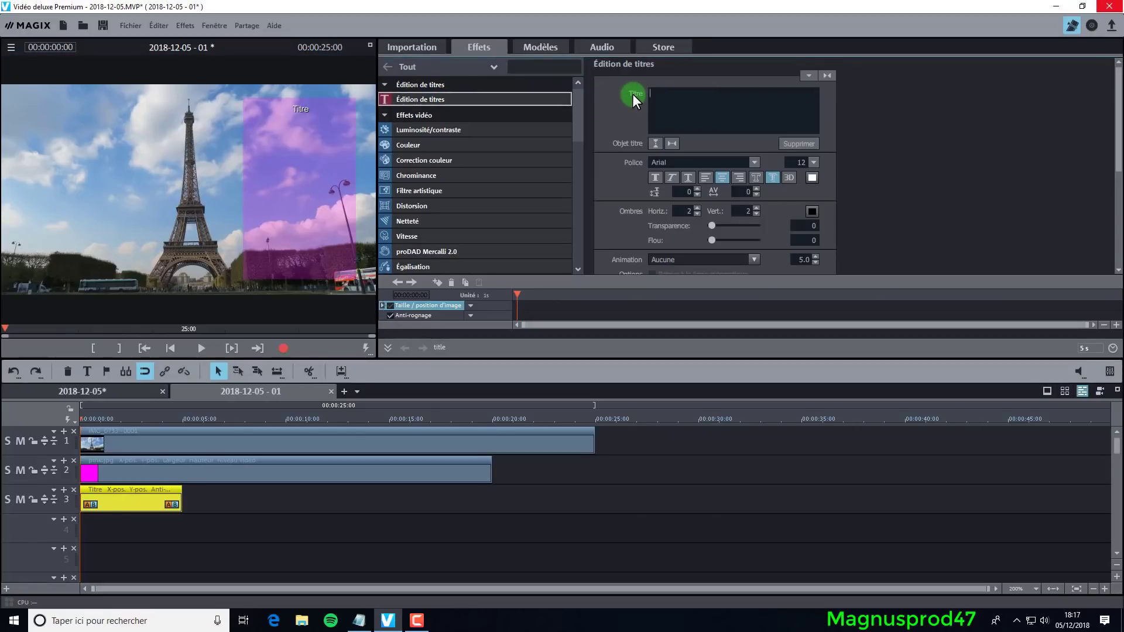
type("La tour Eiffel est une tour de fer puddlé de 324 mètres de hauteur située à Paris, à l’extrémité nord-ouest du parc du Champ-de-Mars en bordure de la Seine dans le 7e arrondissement")
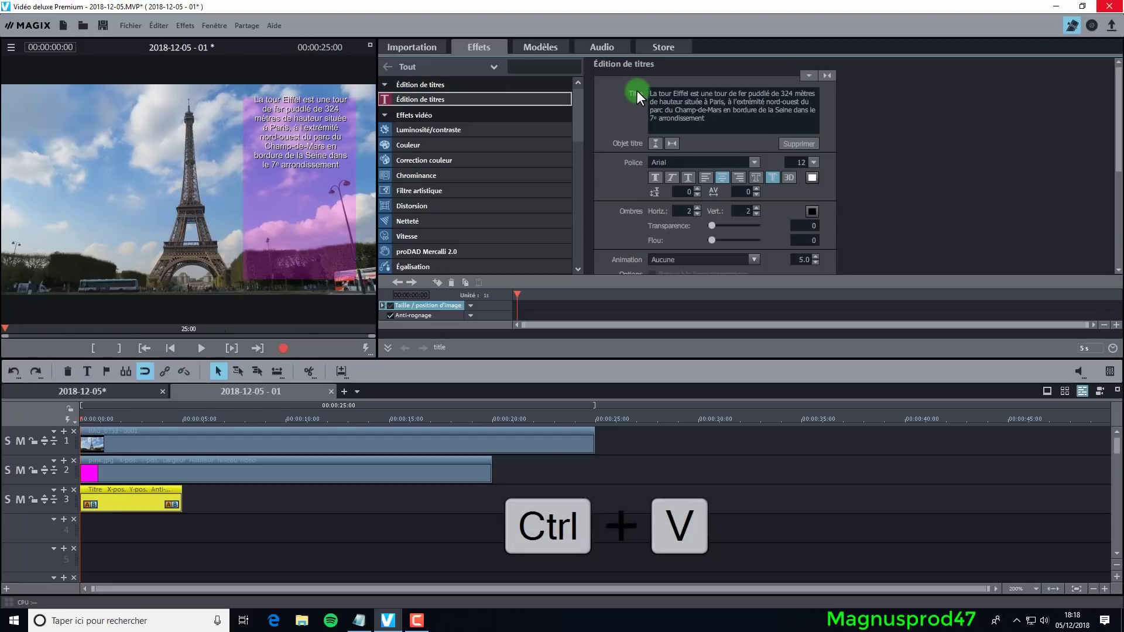
left_click(655, 145)
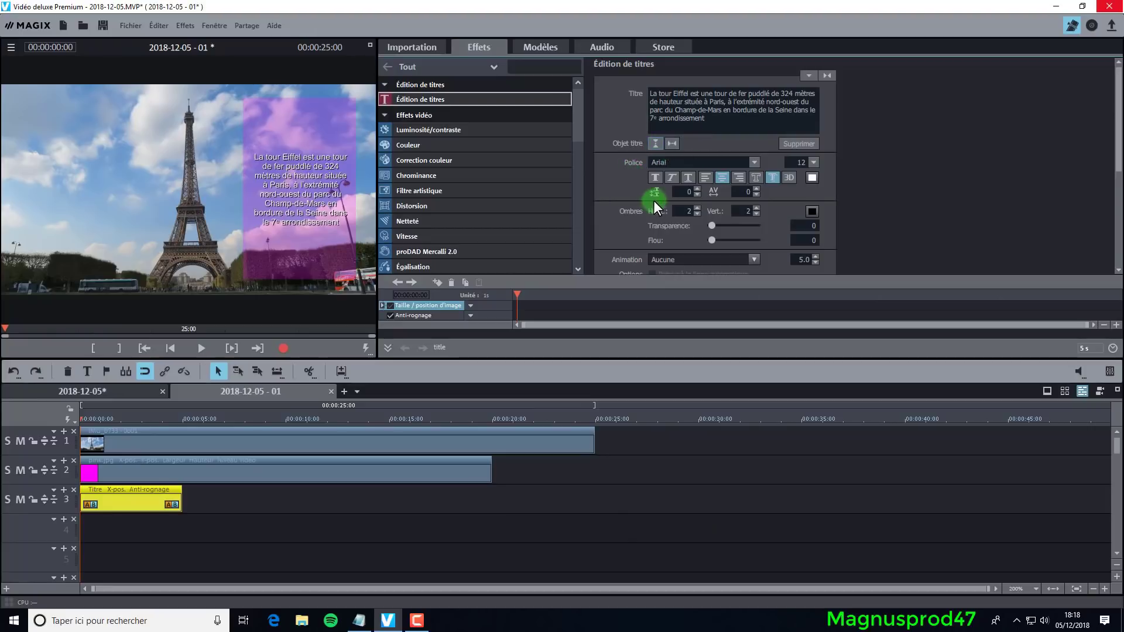
Step: Increase the title's line spacing to 14
left_click(697, 188)
left_click(697, 188)
left_click(697, 188)
left_click(697, 189)
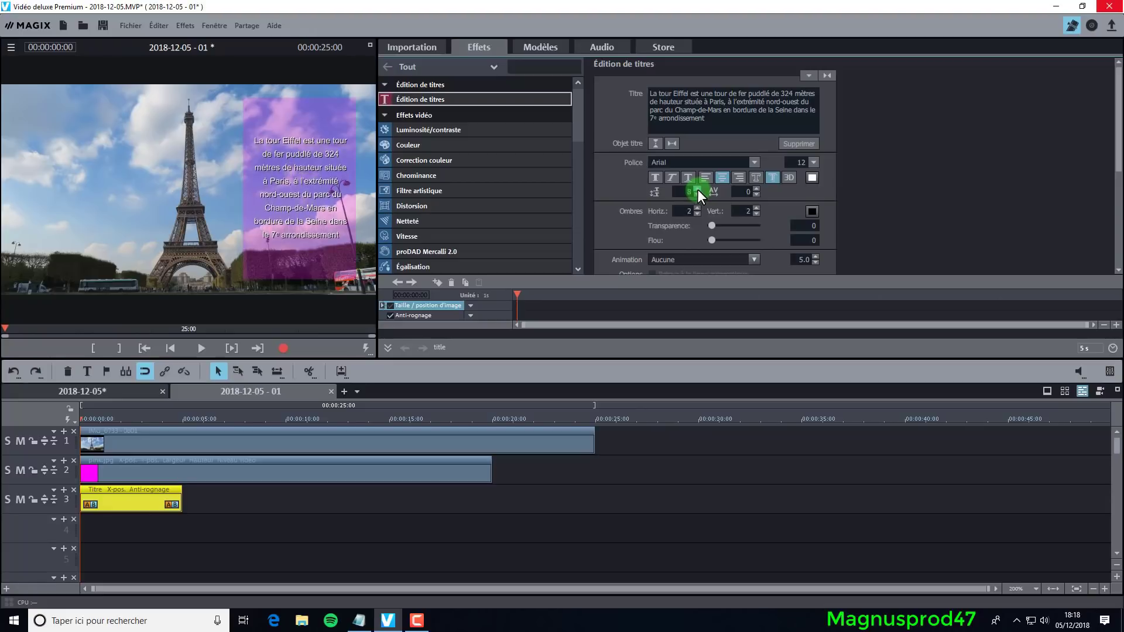
left_click(697, 189)
left_click(697, 189)
left_click(697, 189)
left_click(697, 188)
left_click(696, 189)
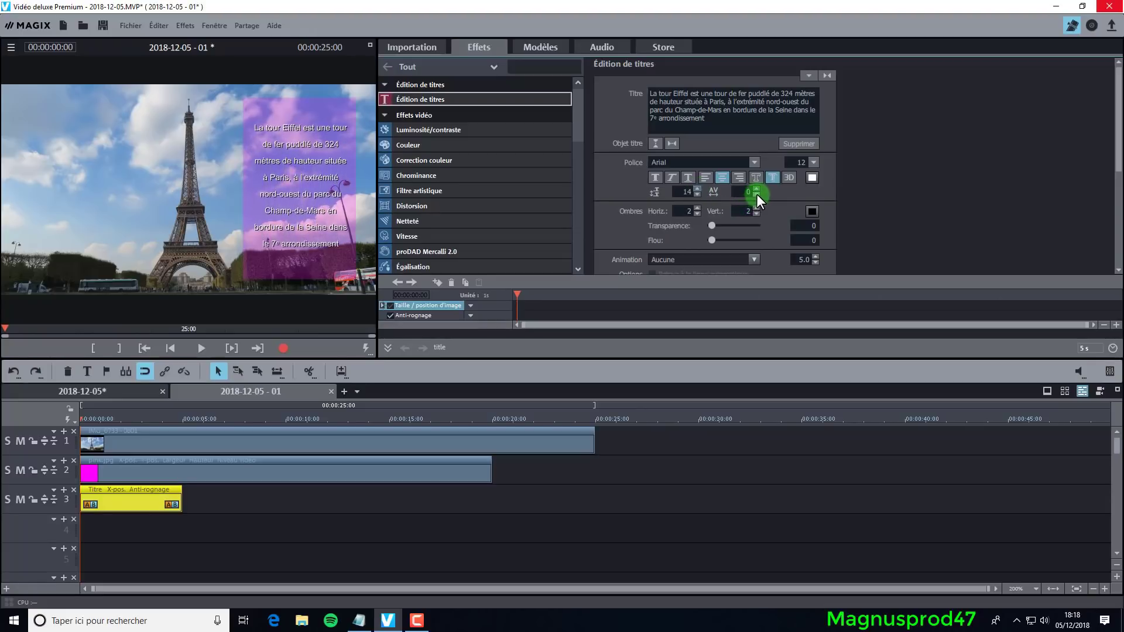
Step: Adjust the title's character spacing to -2
left_click(756, 189)
left_click(756, 188)
left_click(756, 188)
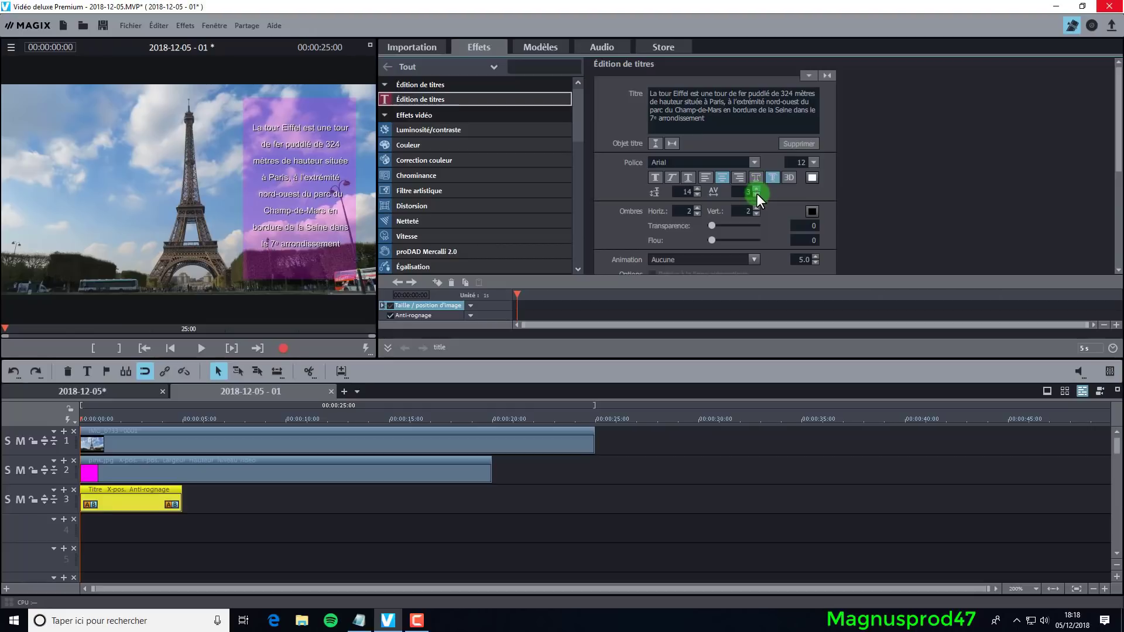
left_click(756, 194)
left_click(756, 194)
left_click(756, 194)
left_click(756, 195)
left_click(756, 195)
left_click(757, 194)
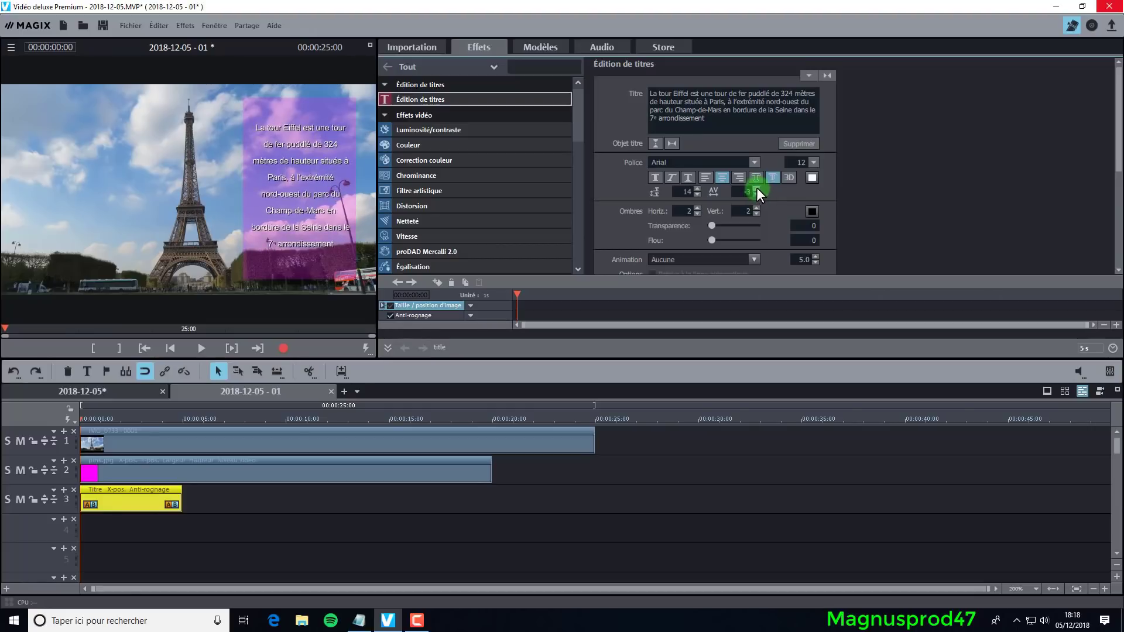
Step: Colour the title text yellow and make it bold and italic
left_click(810, 178)
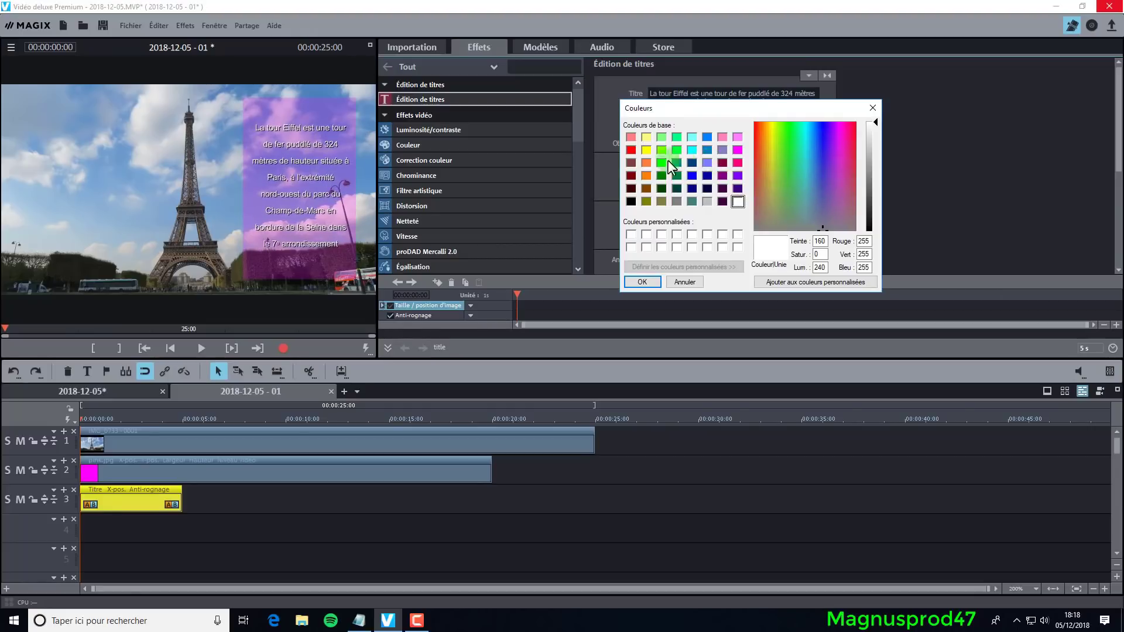
left_click(645, 151)
left_click(642, 281)
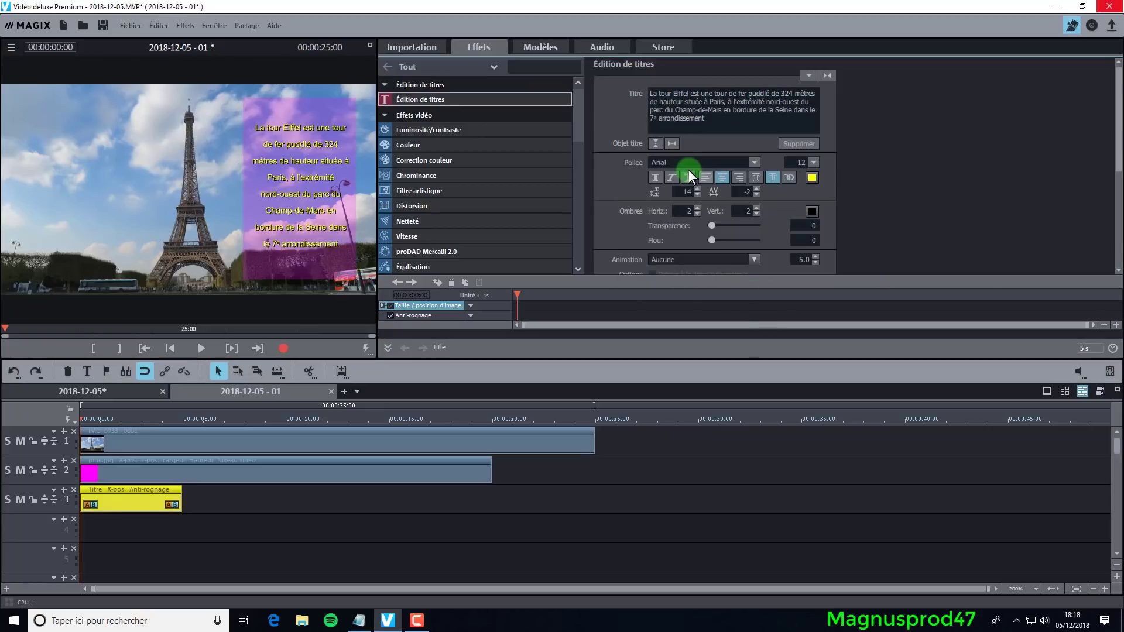
left_click(671, 177)
left_click(656, 177)
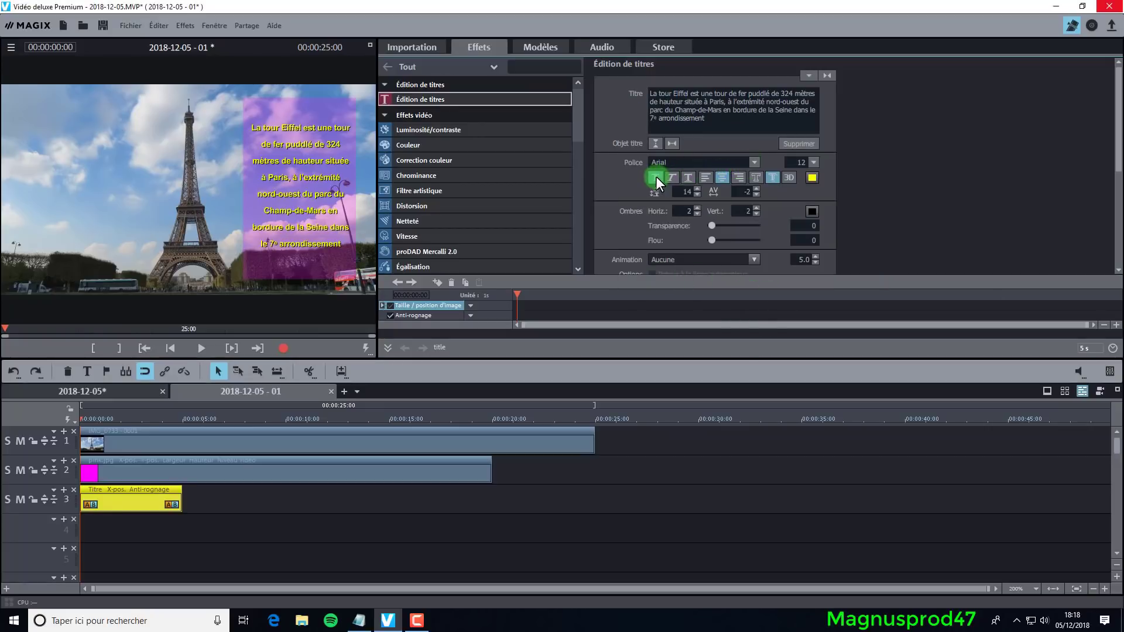
Step: Extend the title clip to 20 seconds to match the magenta clip and set its animation to De bas en haut
left_click_drag(181, 500, 491, 503)
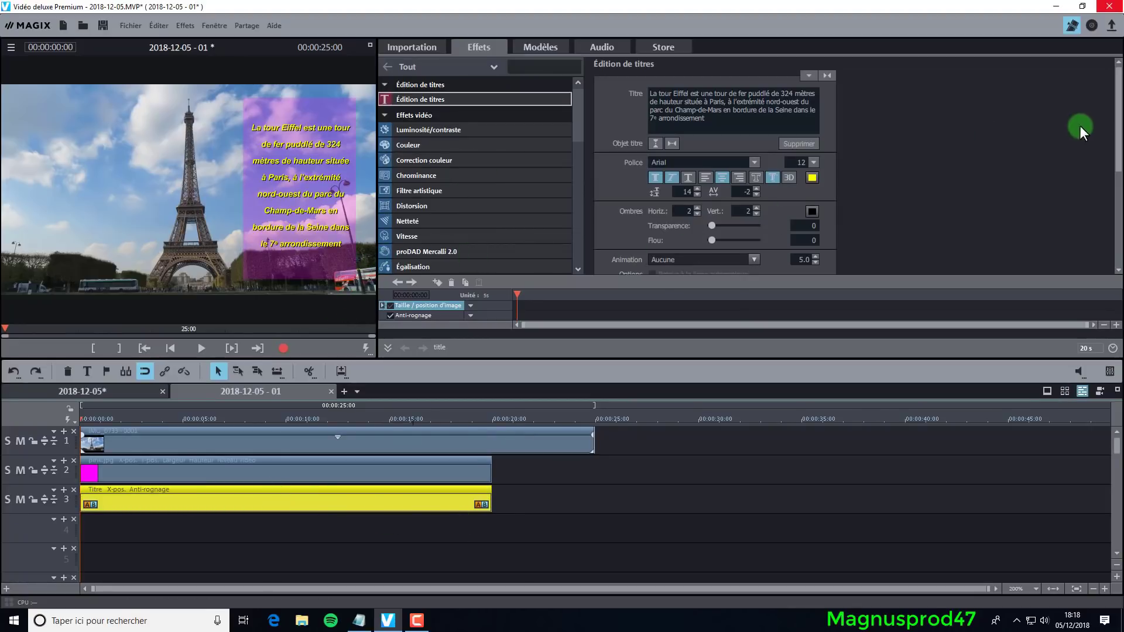
left_click_drag(1116, 125, 1116, 179)
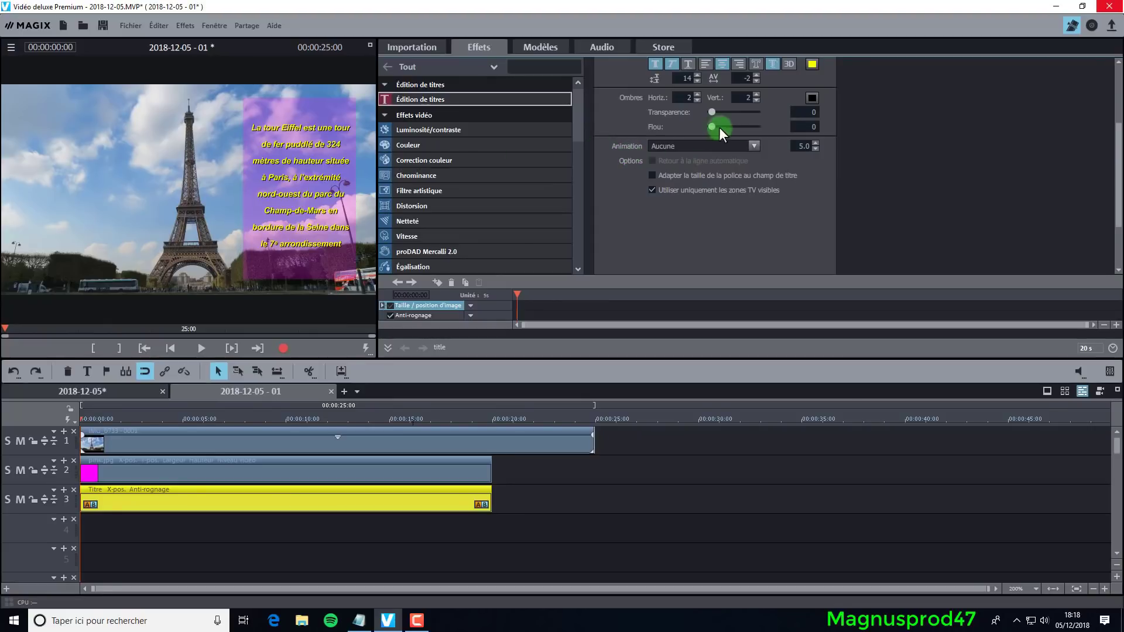
left_click(754, 145)
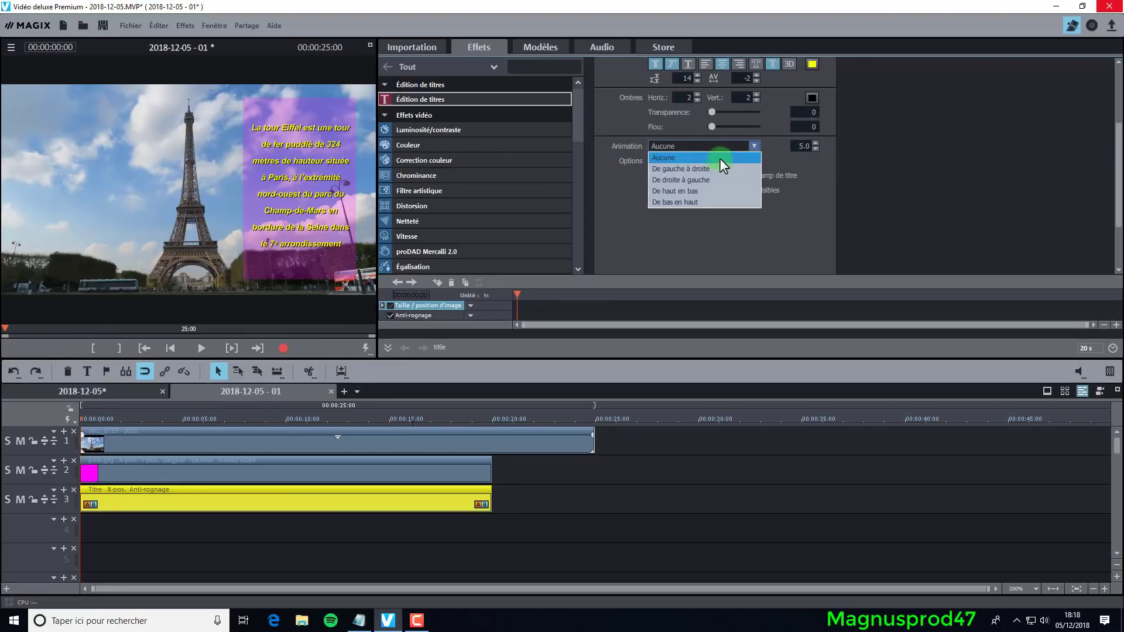
left_click(686, 203)
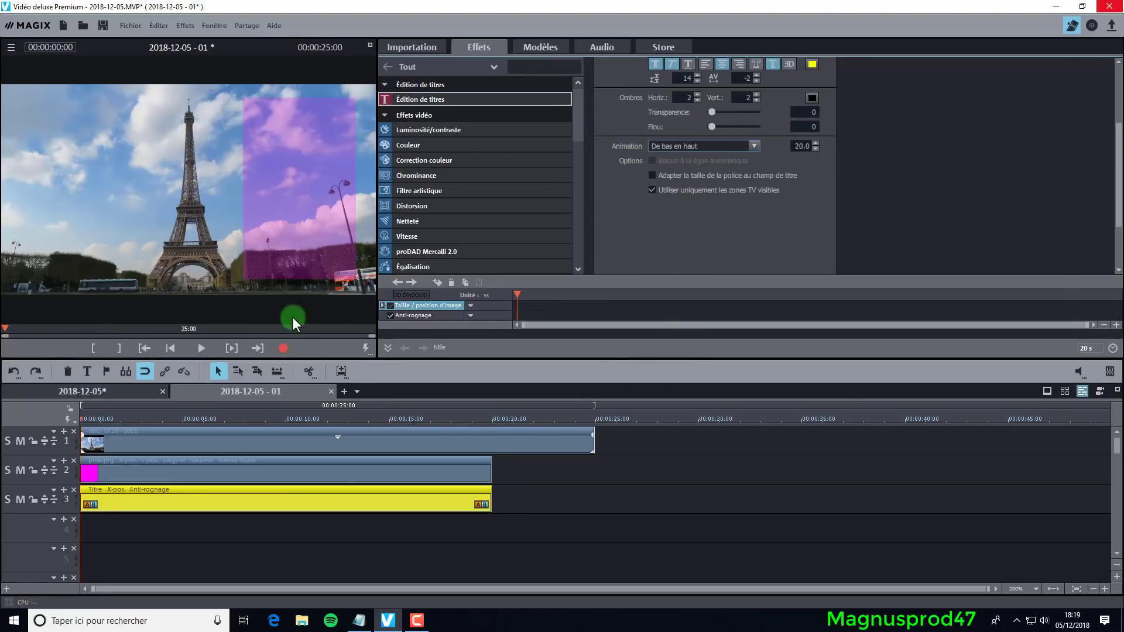
Step: Play back the scrolling title from the start, then move the playhead to about 00:00:02:02
left_click(200, 353)
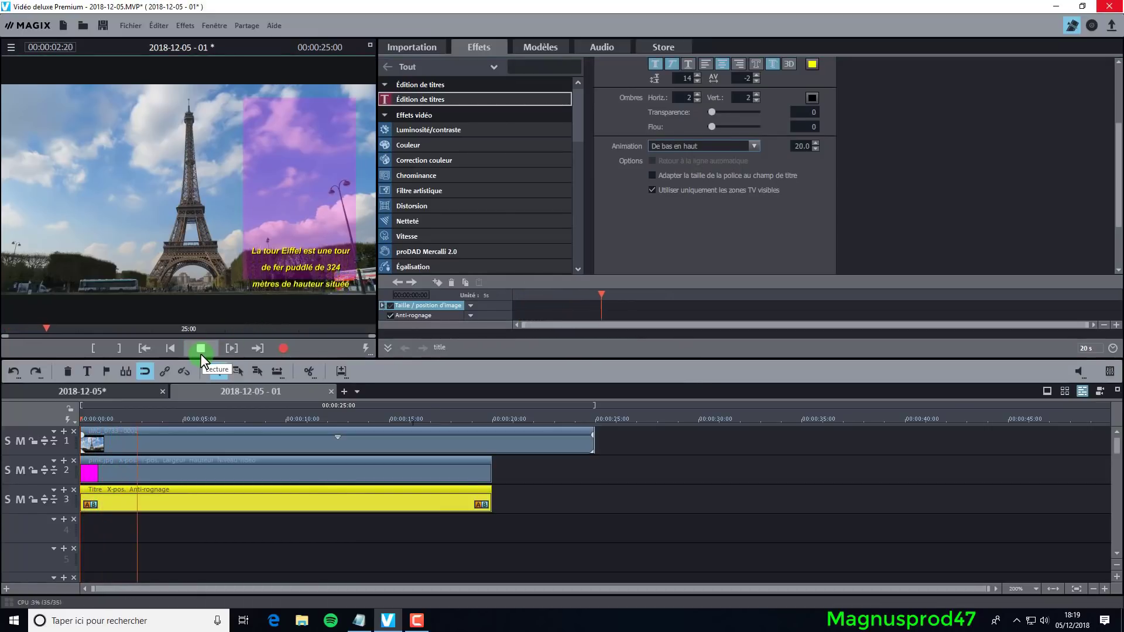
left_click(200, 350)
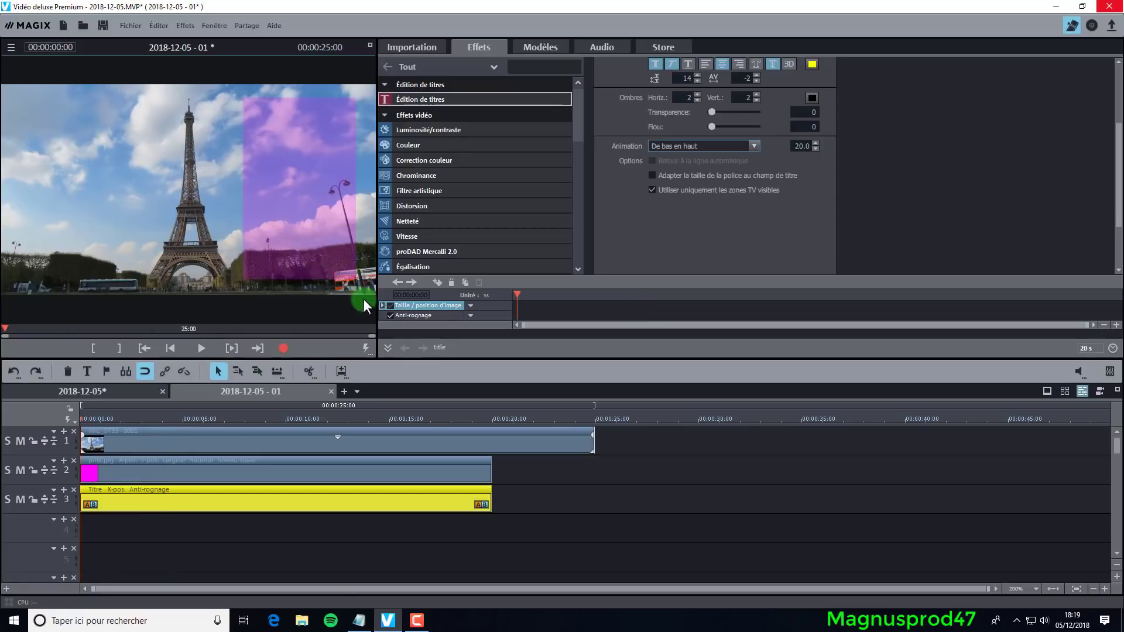
left_click_drag(93, 419, 122, 422)
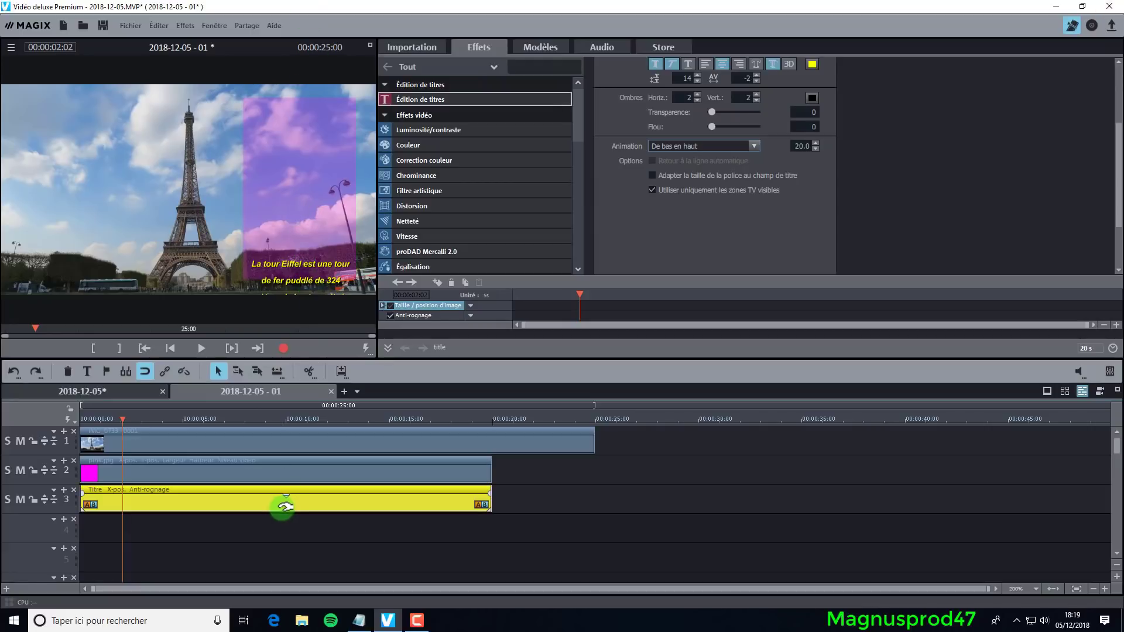
Step: Move the title clip from track 3 down to track 5, keeping it at the start of the timeline
left_click_drag(284, 506, 283, 556)
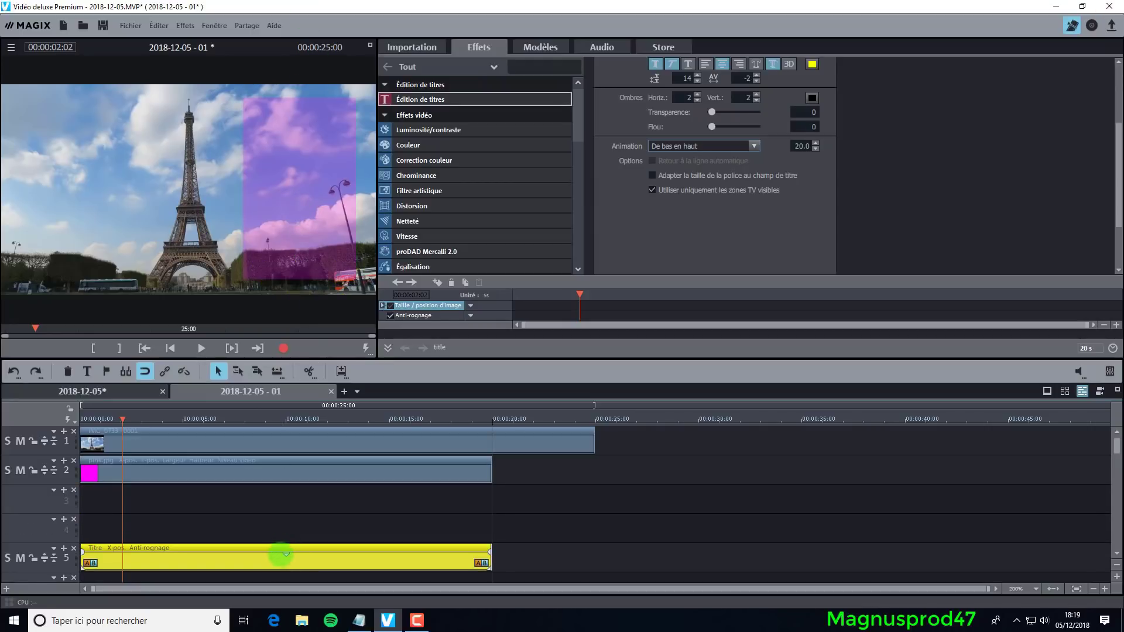
left_click(550, 488)
Step: Place Matte_22_00001.png from Pictures\HD at the start of track 3 and extend it to 20 seconds, matching the magenta clip
left_click(430, 48)
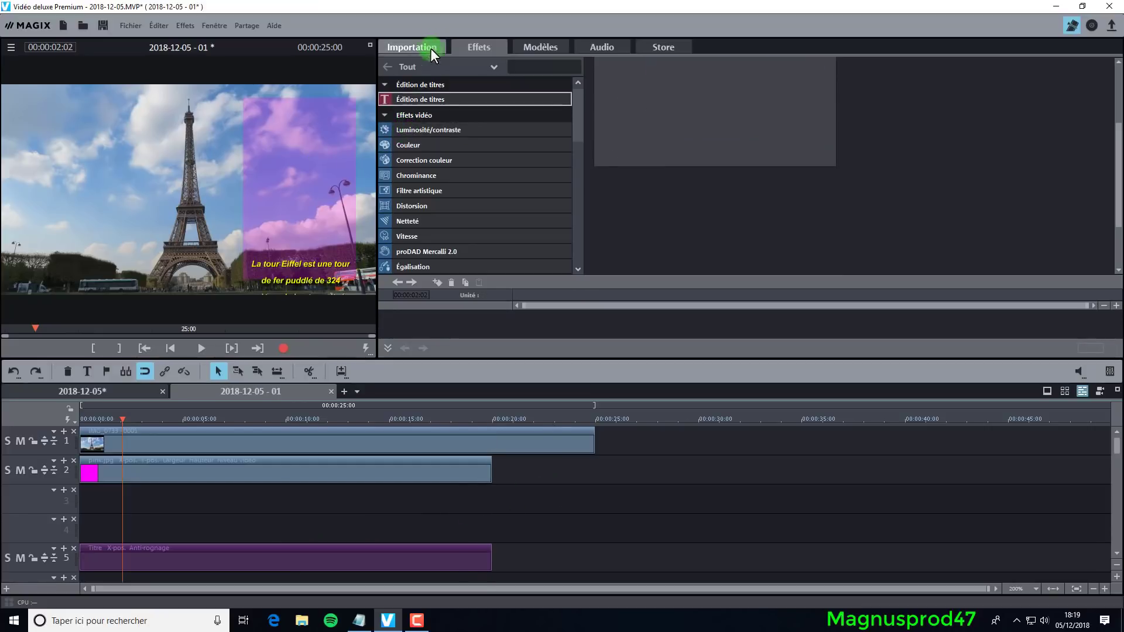
left_click(420, 45)
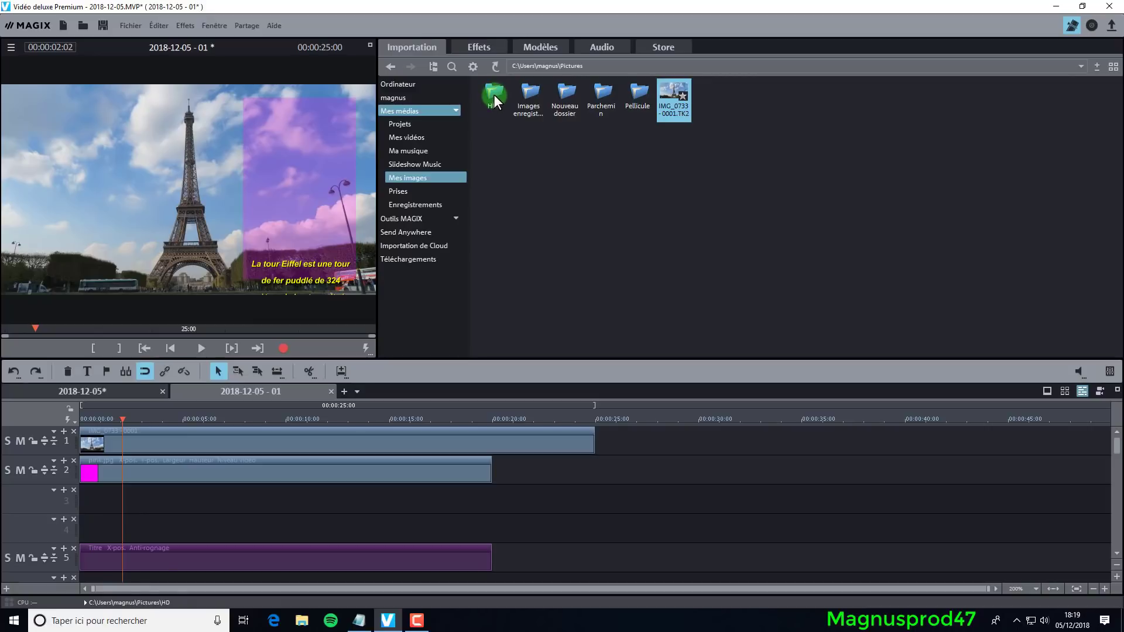
double_click(494, 95)
left_click(599, 187)
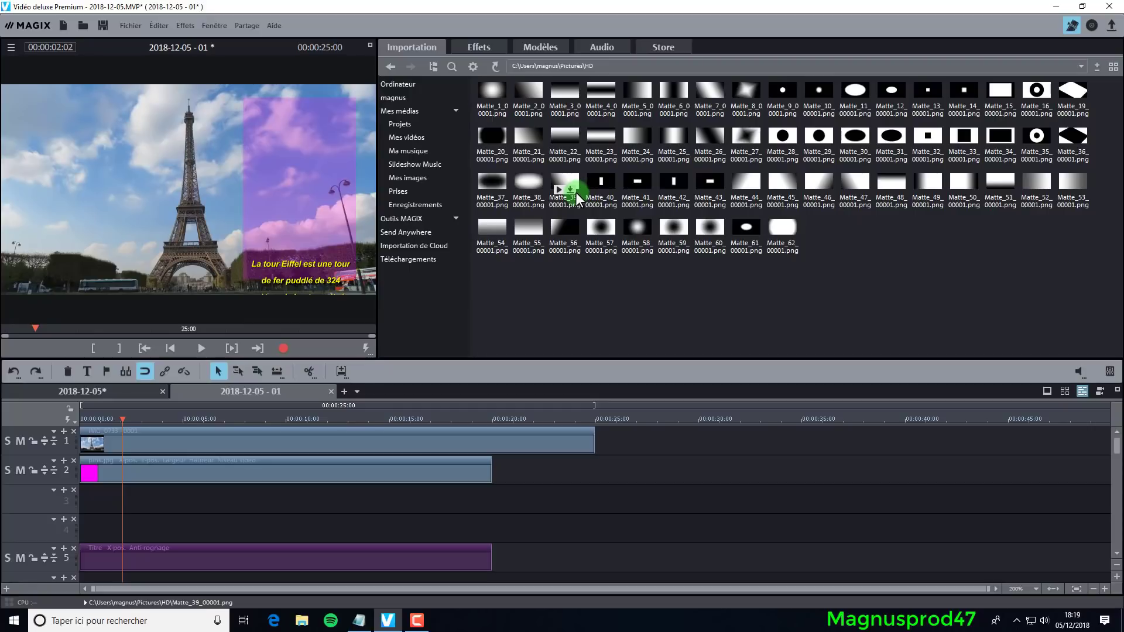
left_click_drag(566, 141, 125, 503)
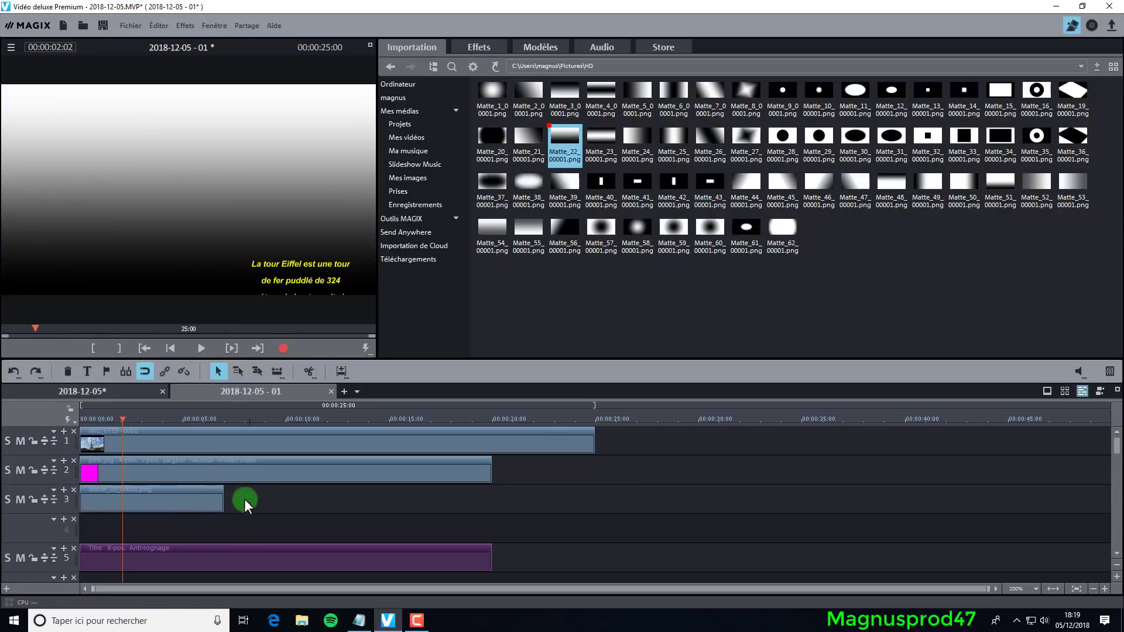
left_click_drag(223, 499, 491, 498)
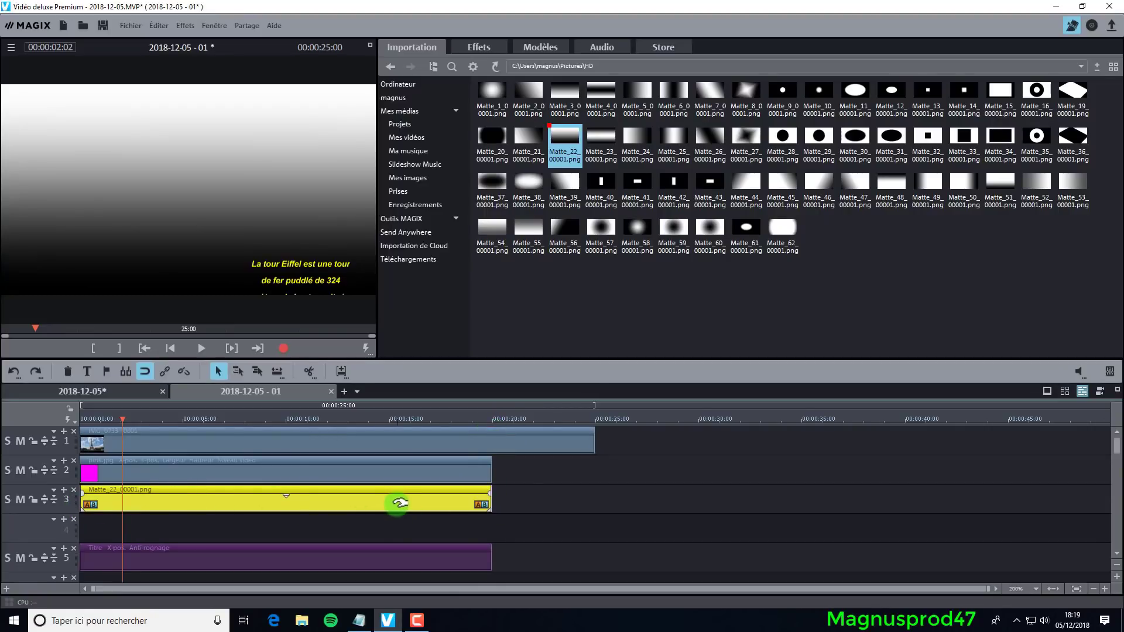
Step: Apply the Alpha chroma key to the matte clip and check its effect on the title at about 00:00:09:08
left_click(484, 45)
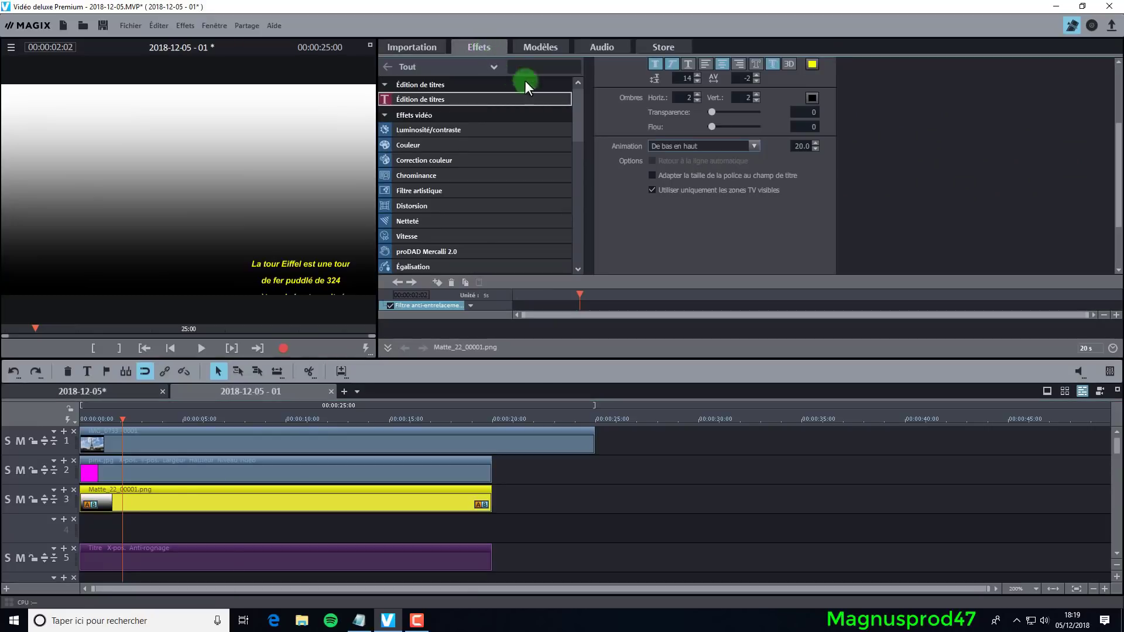
left_click(461, 175)
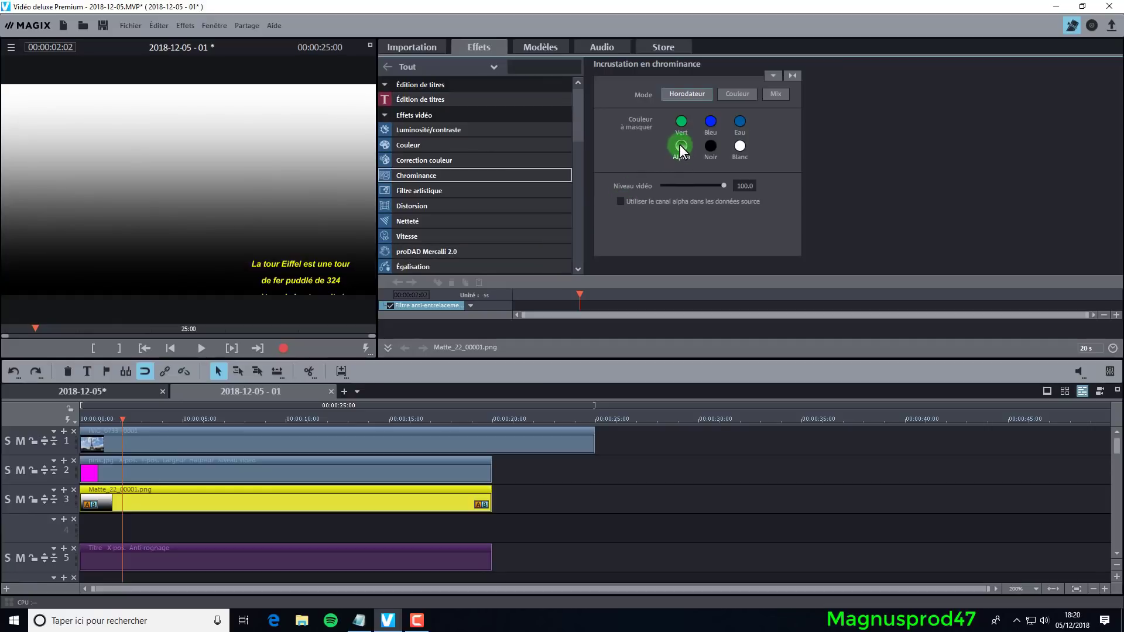
left_click(680, 146)
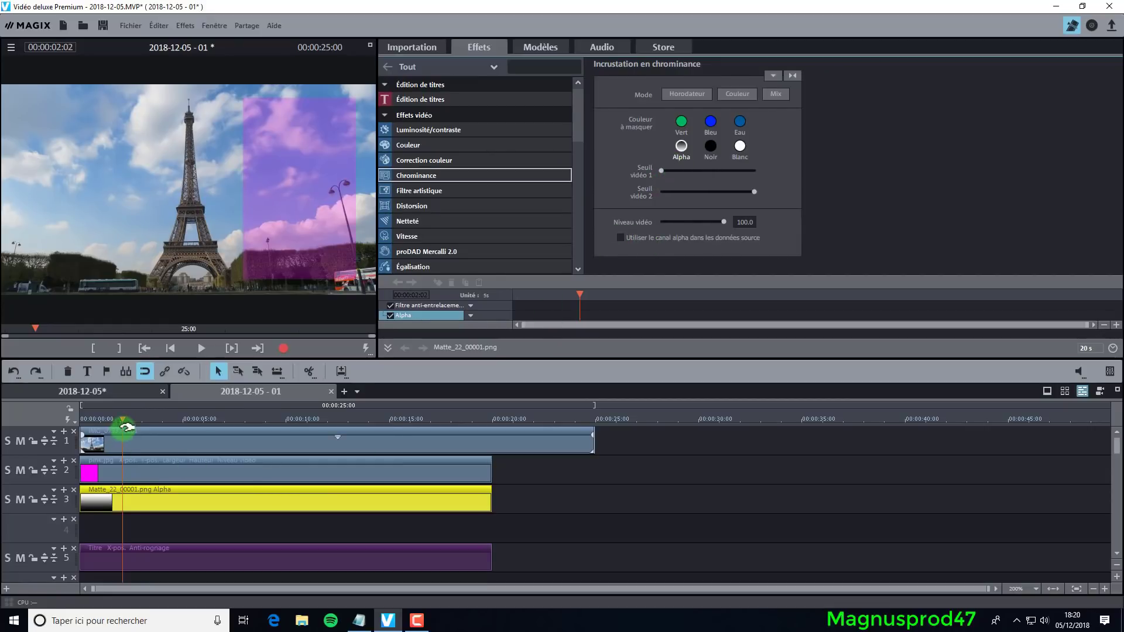
mouse_move(123, 419)
left_mouse_down()
mouse_move(281, 434)
mouse_move(273, 429)
left_mouse_up()
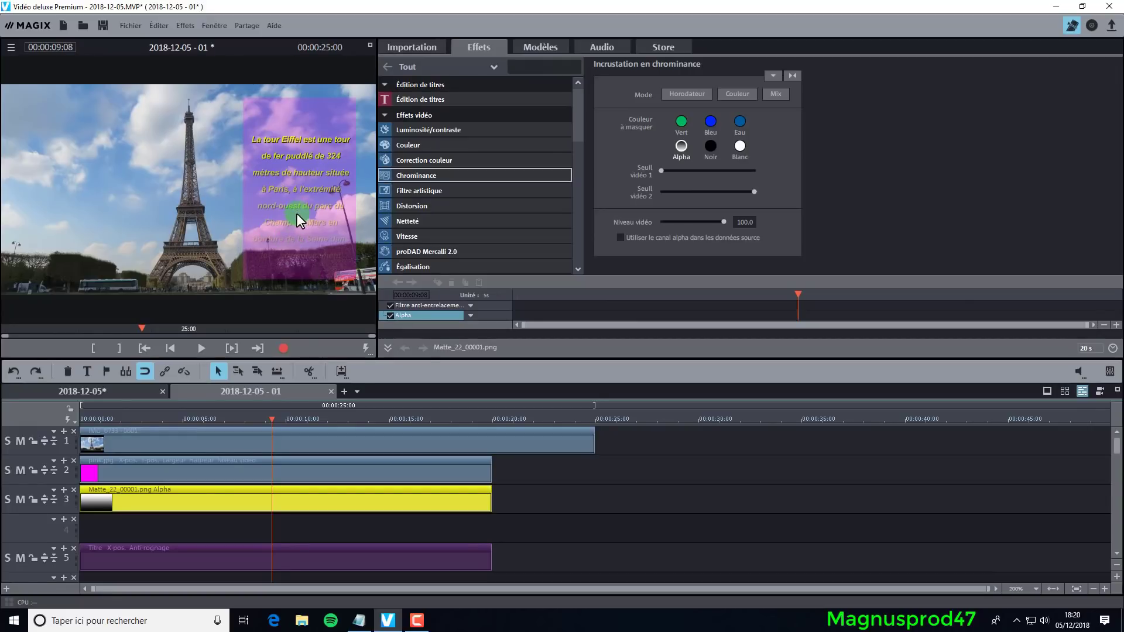
Step: Try a low Seuil vidéo 2 with different Seuil vidéo 1 levels on the matte, finishing with Seuil vidéo 1 at its minimum
left_click(670, 170)
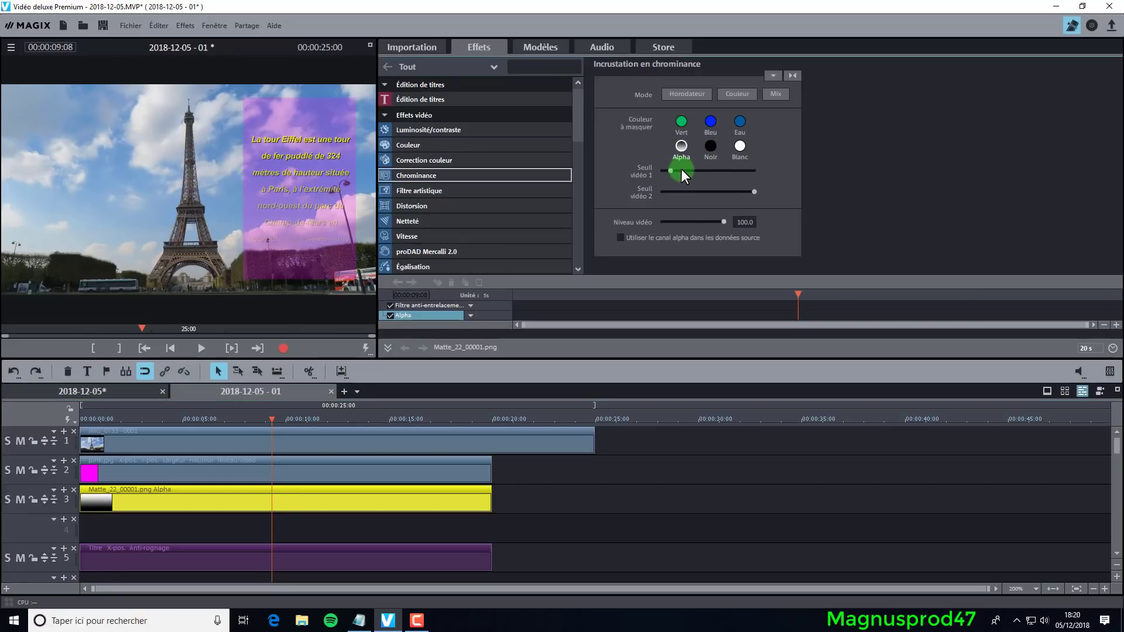
left_click(683, 192)
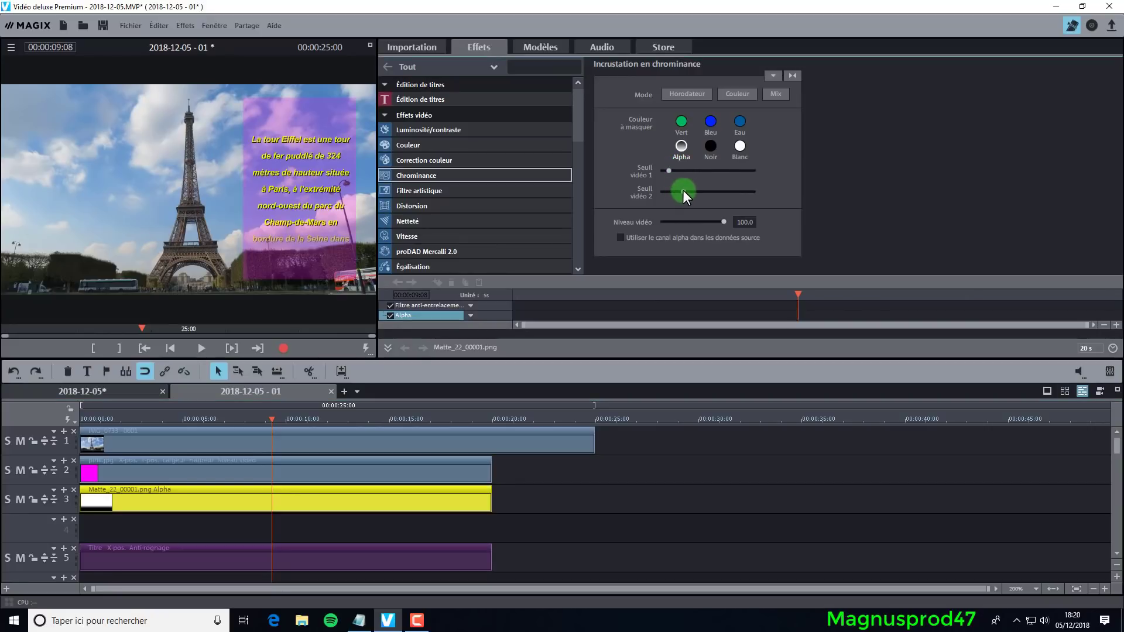
left_click(667, 191)
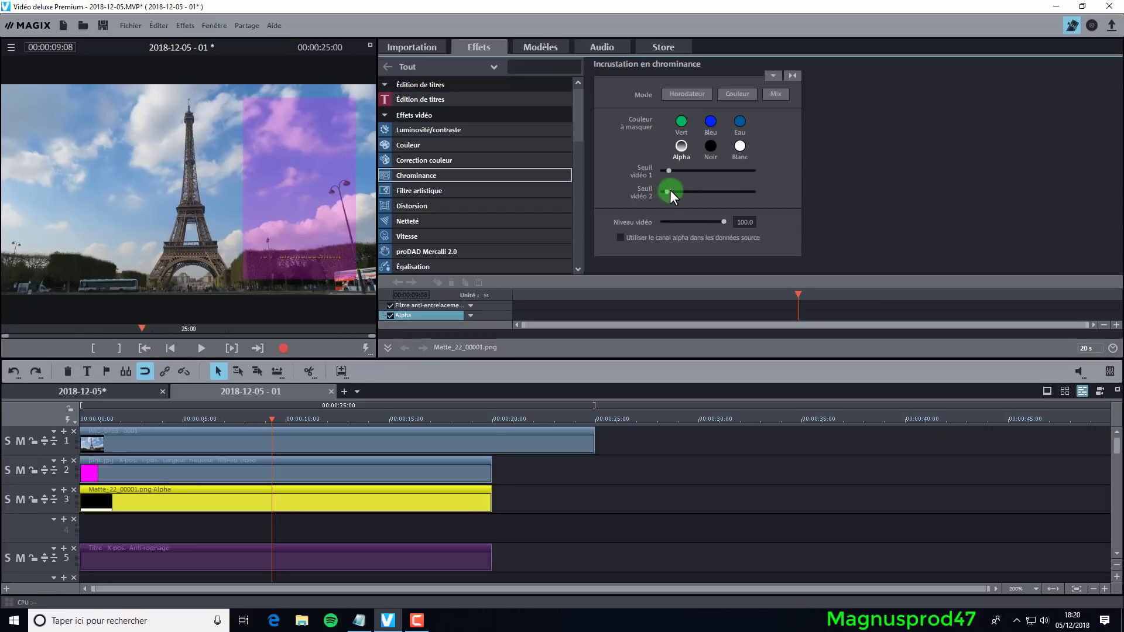
left_click_drag(680, 191, 676, 179)
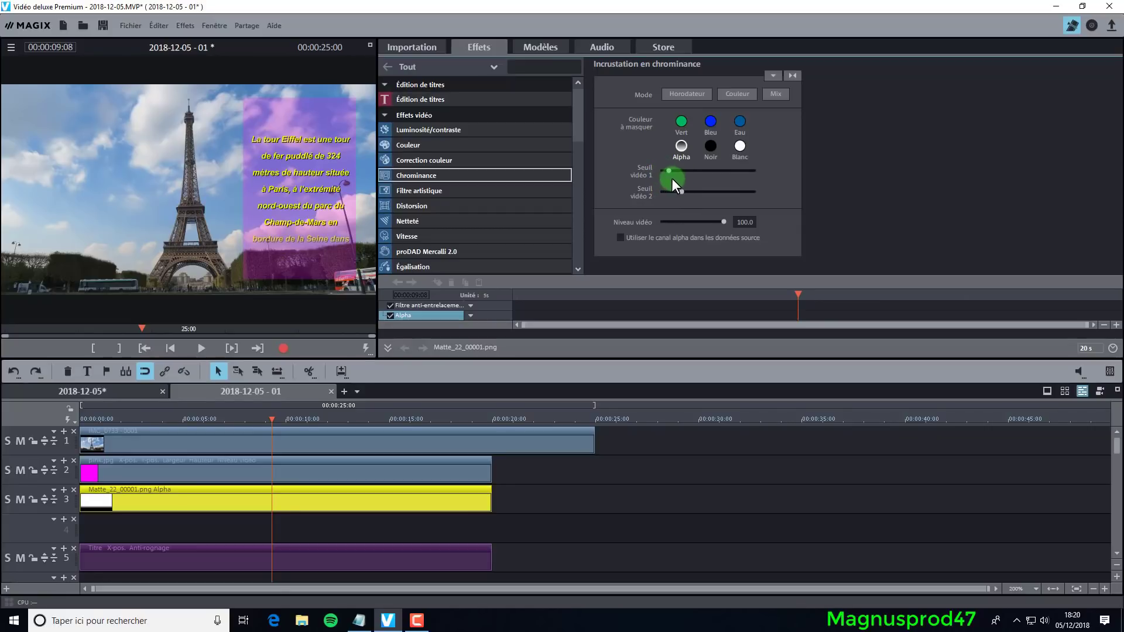
left_click_drag(269, 419, 177, 430)
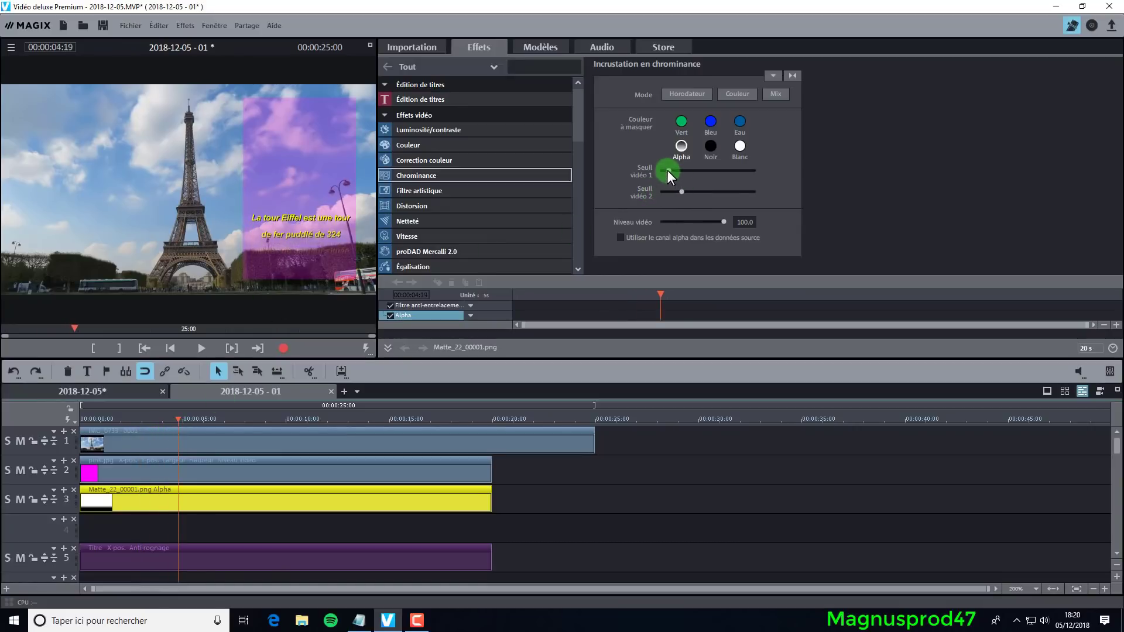
scroll(684, 171, "down", 4)
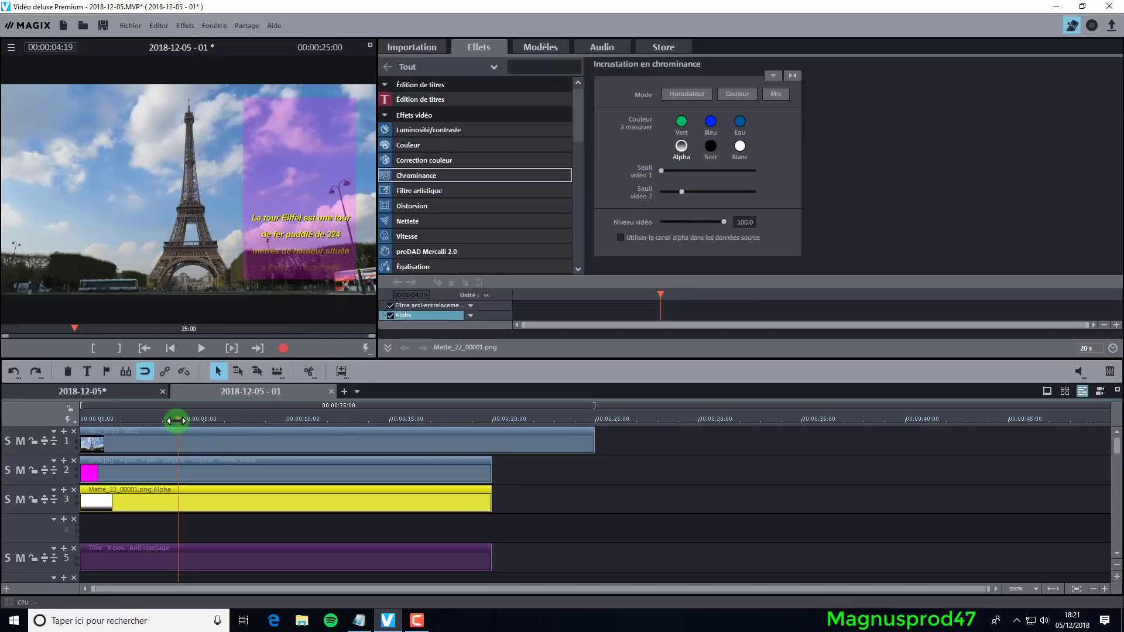
mouse_move(177, 419)
left_mouse_down()
mouse_move(140, 421)
mouse_move(156, 419)
left_mouse_up()
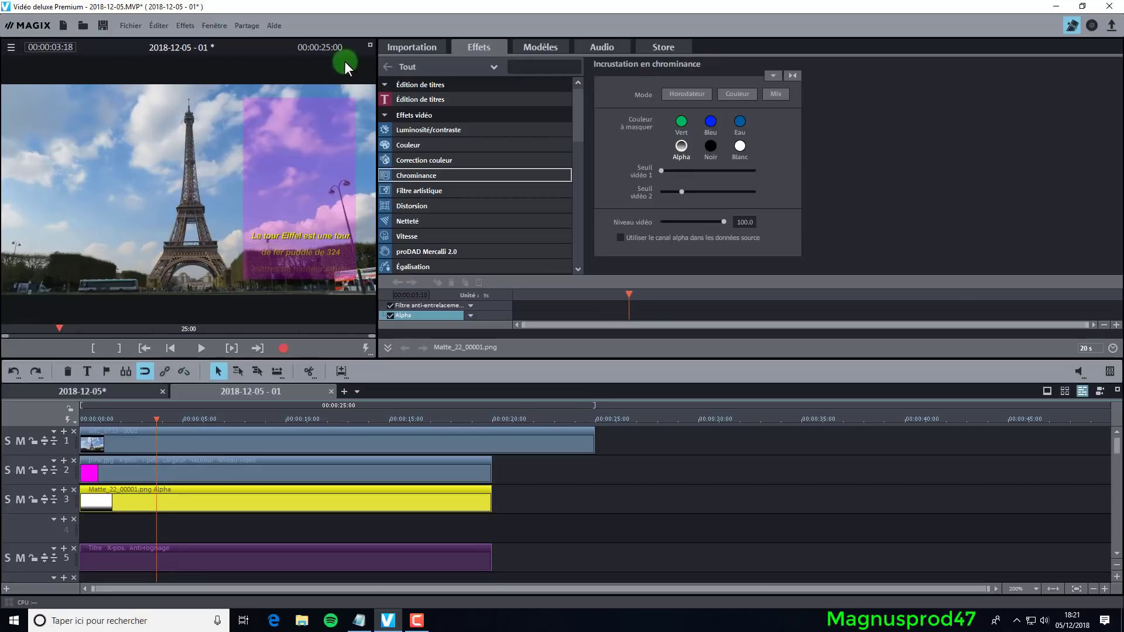
Step: Examine the title's lower fade in the enlarged preview at about 00:00:03:06, then restore the normal layout
left_click(370, 45)
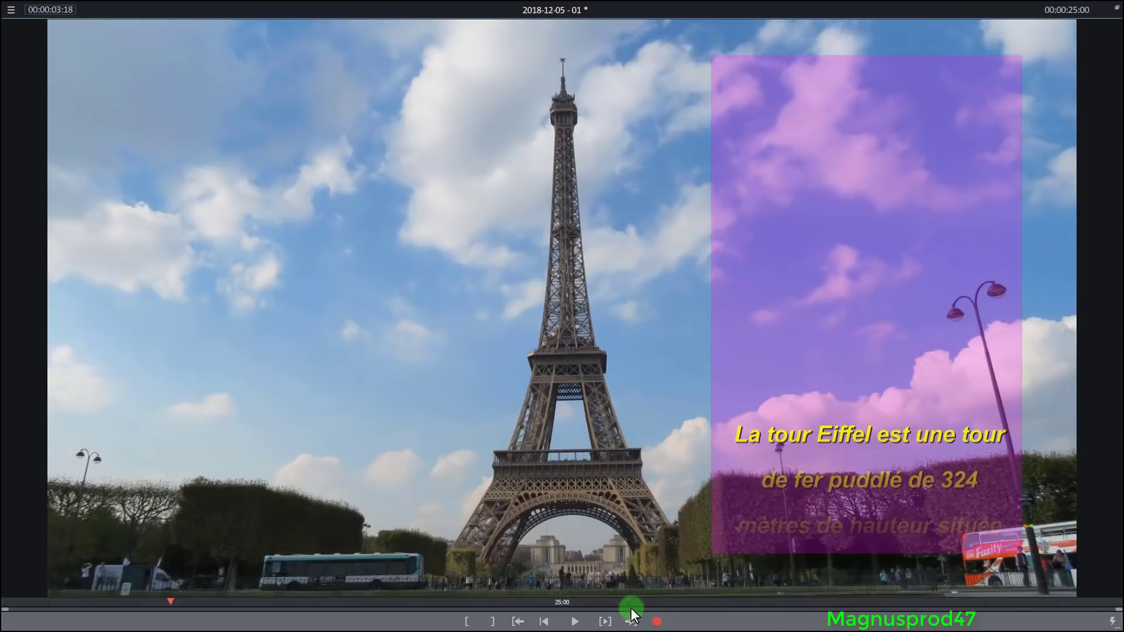
mouse_move(164, 601)
left_mouse_down()
mouse_move(110, 602)
mouse_move(149, 601)
left_mouse_up()
left_click(854, 581)
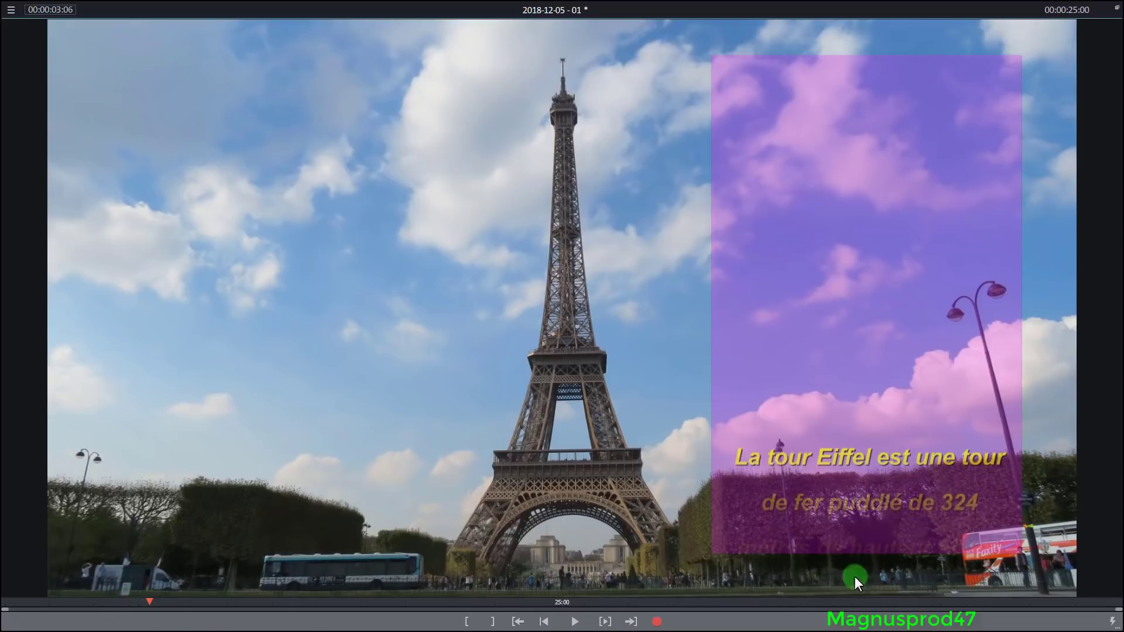
left_click(1116, 8)
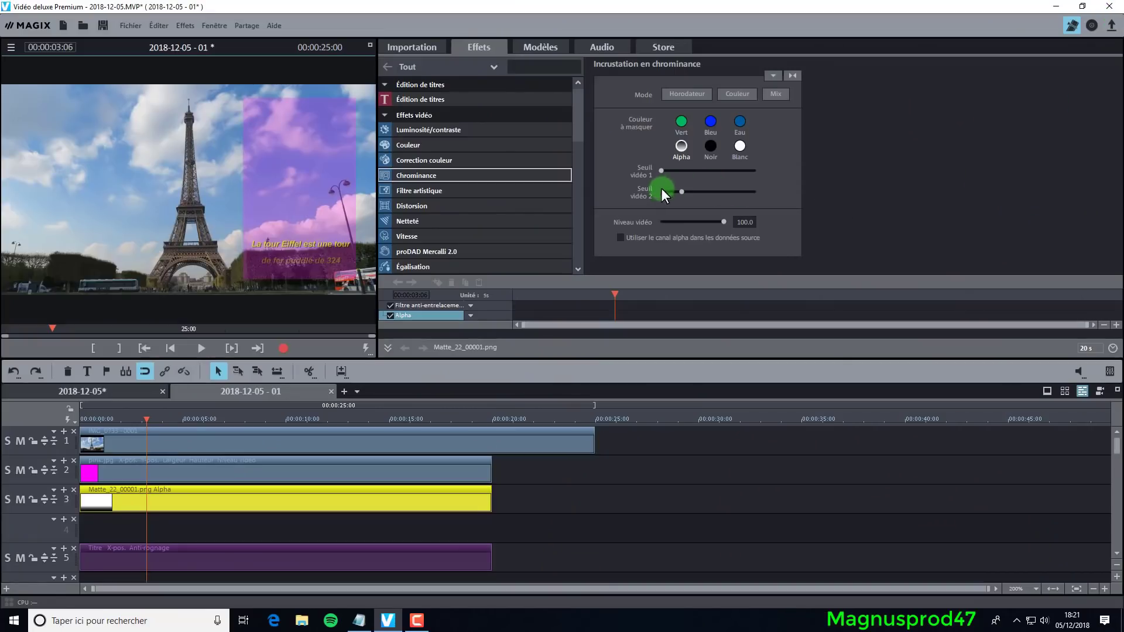
Step: Raise the matte's Seuil vidéo 2 to nearly mid-range and check the lower fade in the enlarged preview around 00:00:04:12
left_click_drag(690, 191, 701, 195)
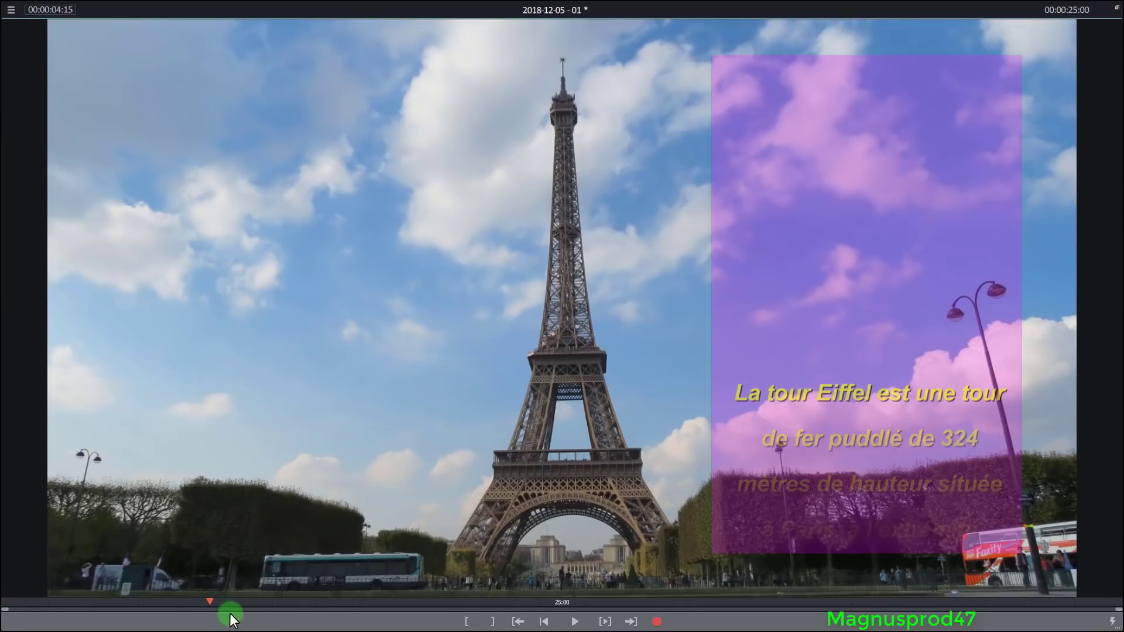
mouse_move(215, 608)
left_mouse_down()
mouse_move(501, 619)
mouse_move(302, 619)
mouse_move(205, 605)
left_mouse_up()
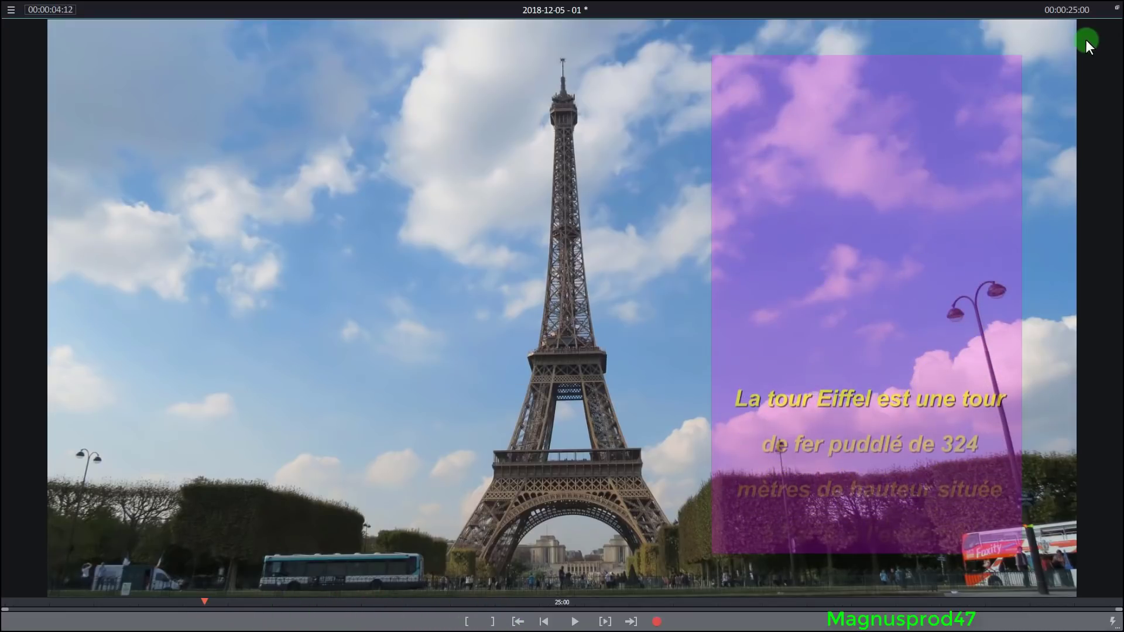
left_click(1115, 8)
Step: Copy the matte clip from track 3 and paste it onto track 4, aligned with the start of the timeline
right_click(369, 494)
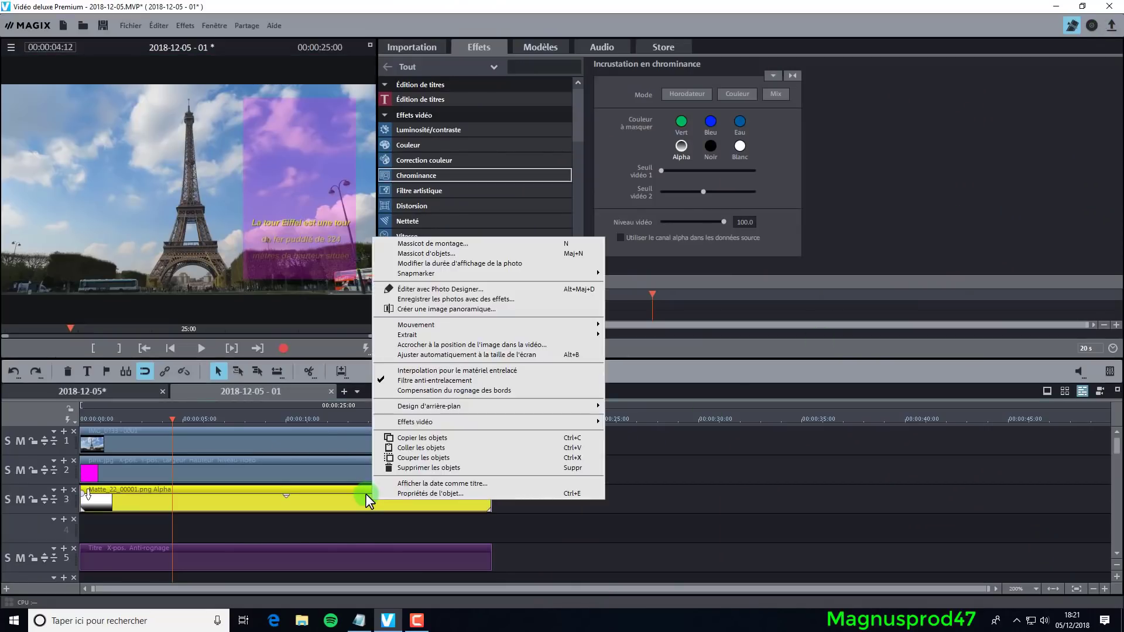
left_click(422, 438)
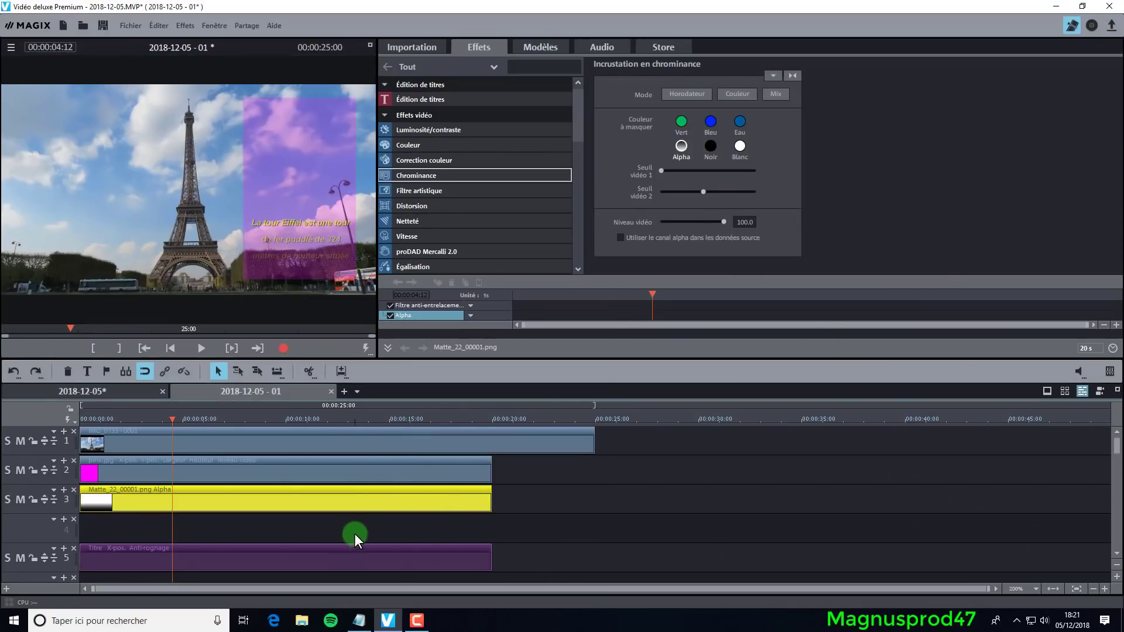
right_click(378, 528)
left_click(405, 541)
left_click_drag(369, 510, 283, 535)
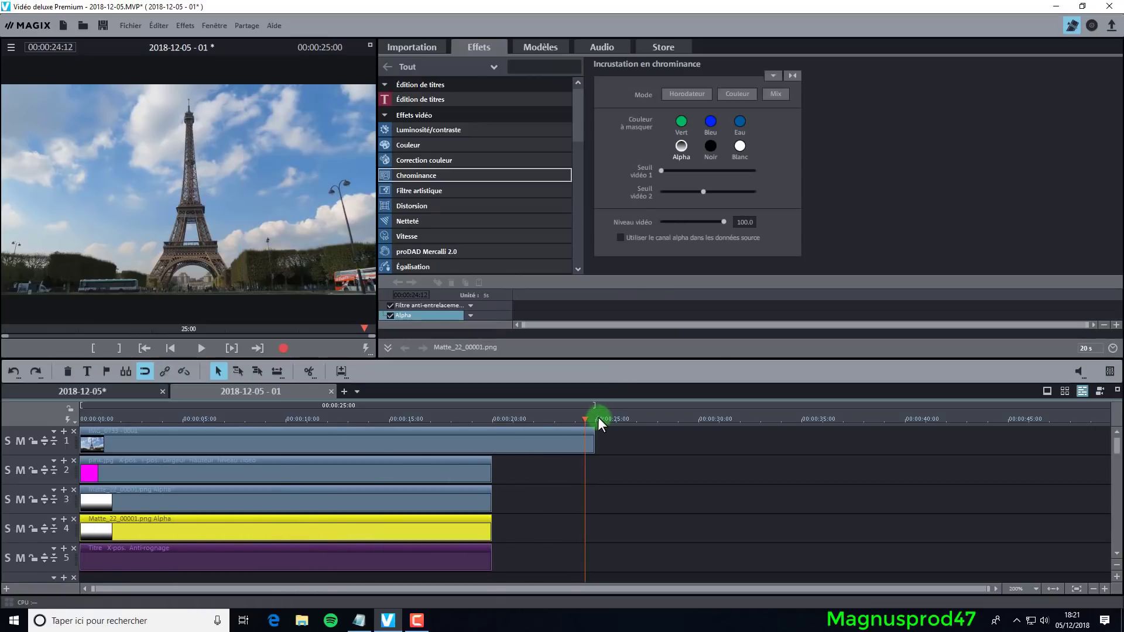
Step: Rotate the copied matte on track 4 by 180 degrees with the Rotation / Reflet effect
left_click_drag(585, 418, 267, 419)
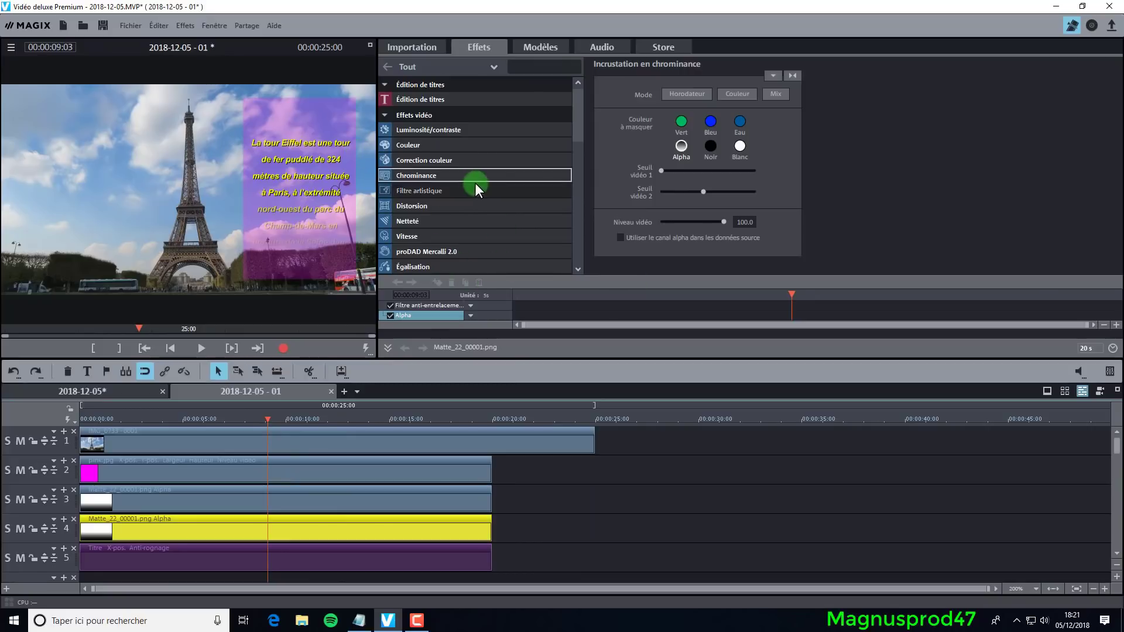
left_click_drag(573, 120, 560, 193)
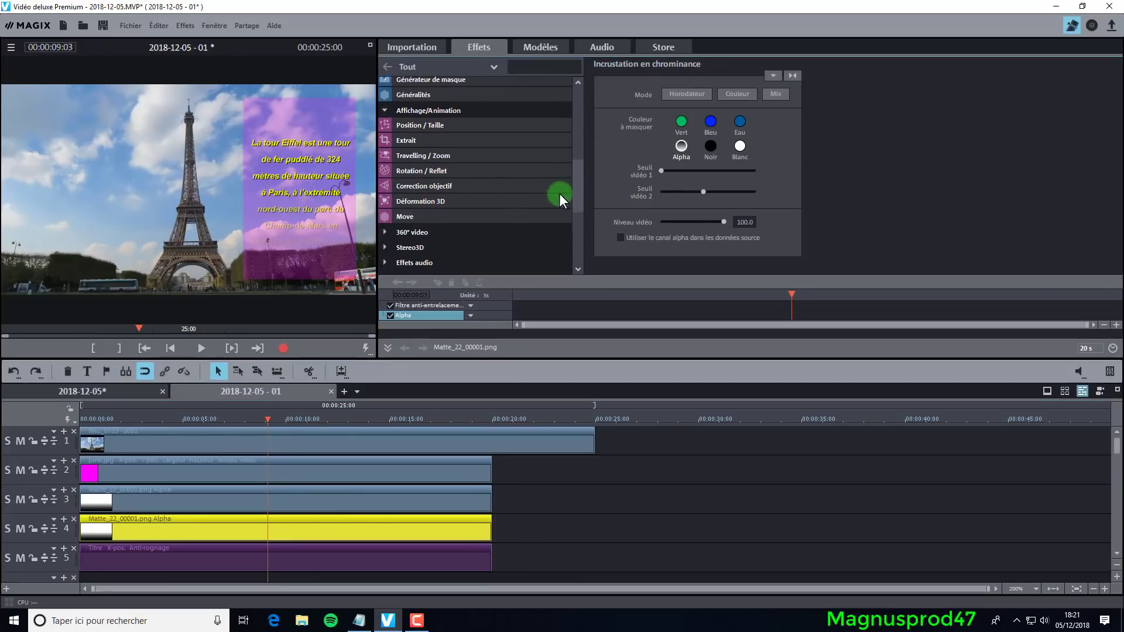
left_click(431, 175)
left_click(724, 129)
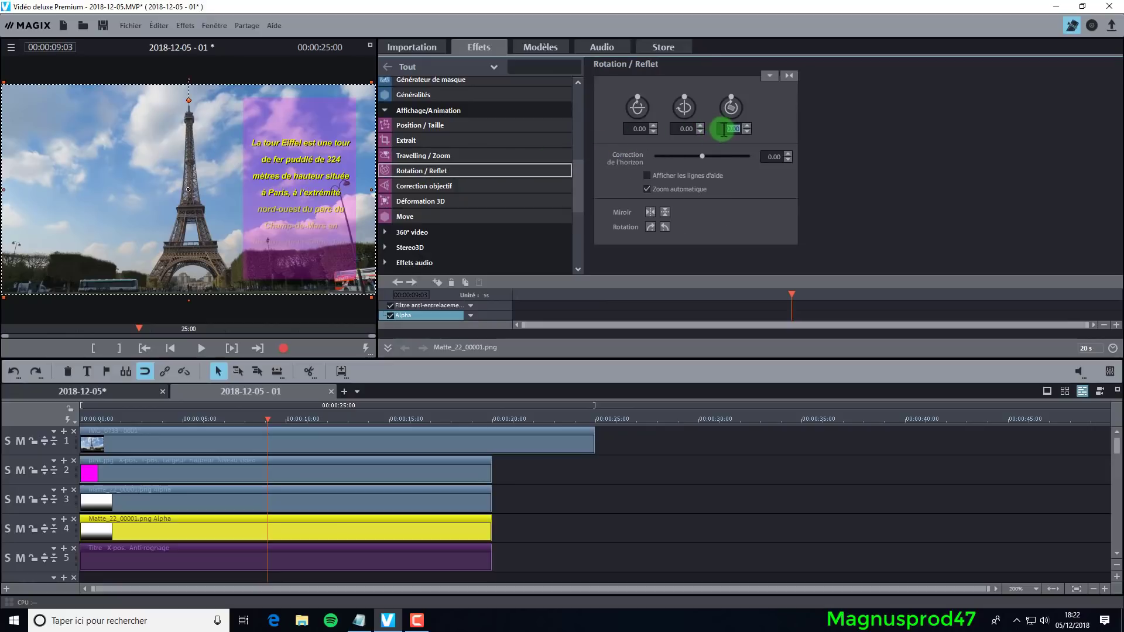
type("180")
key("Return")
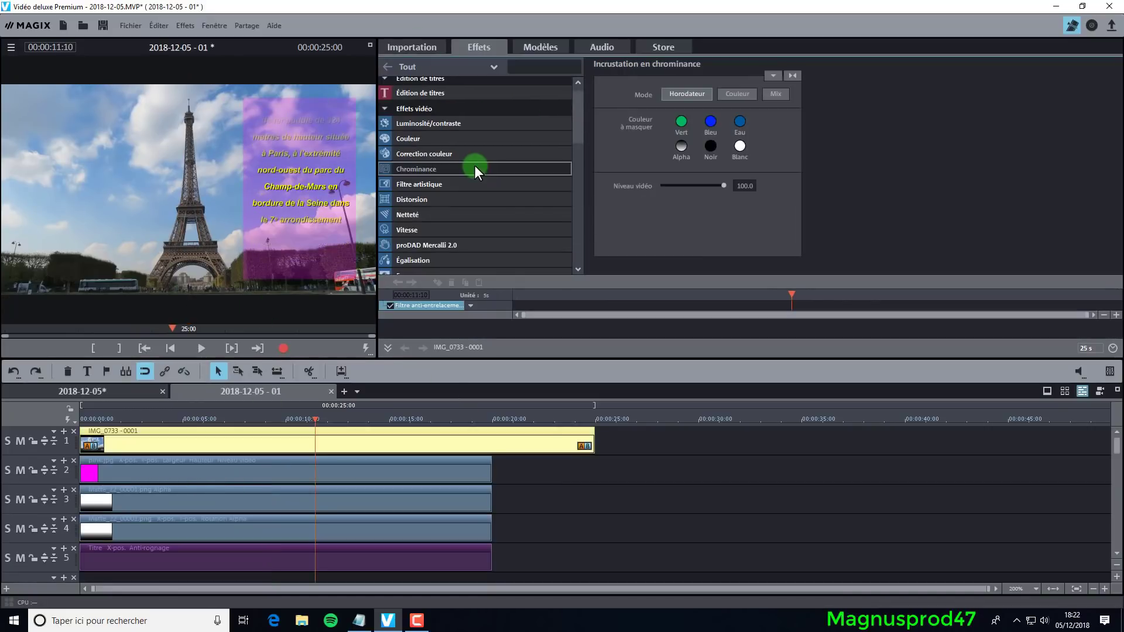
Step: Raise the rotated matte's Seuil vidéo 2 to slightly above mid-range and check the upper fade in the enlarged preview
left_click(295, 528)
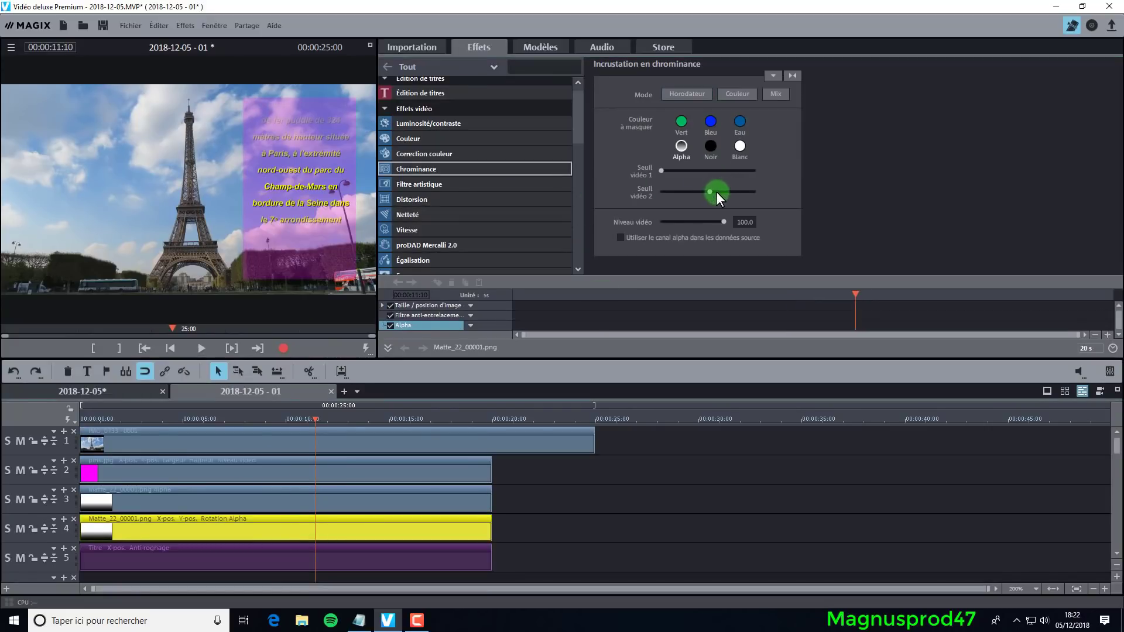
left_click(370, 45)
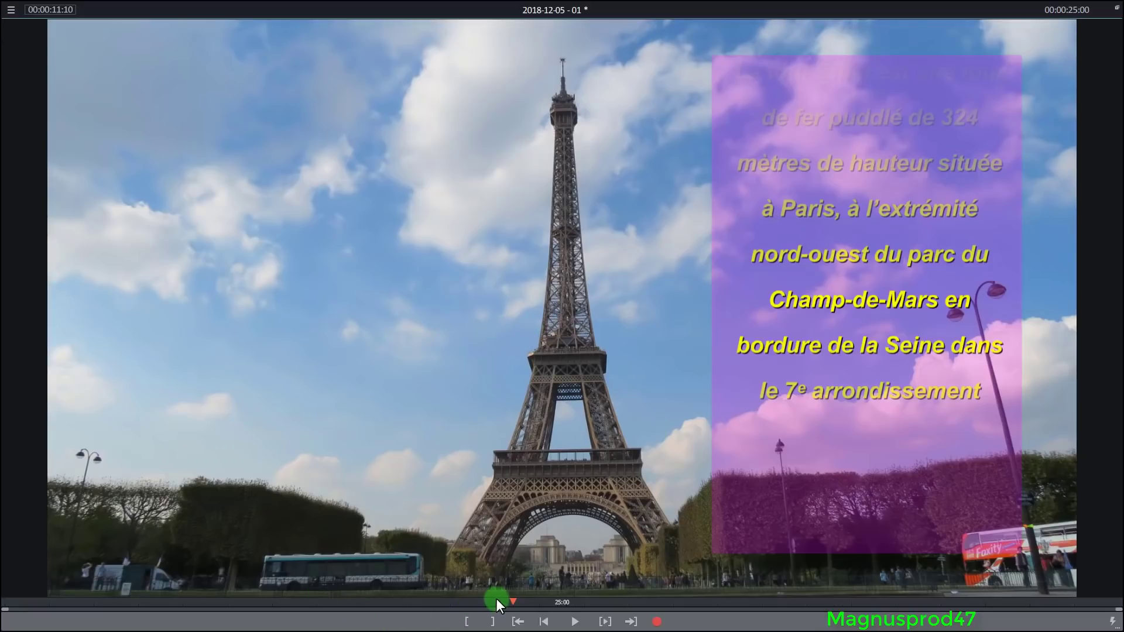
left_click_drag(510, 601, 557, 601)
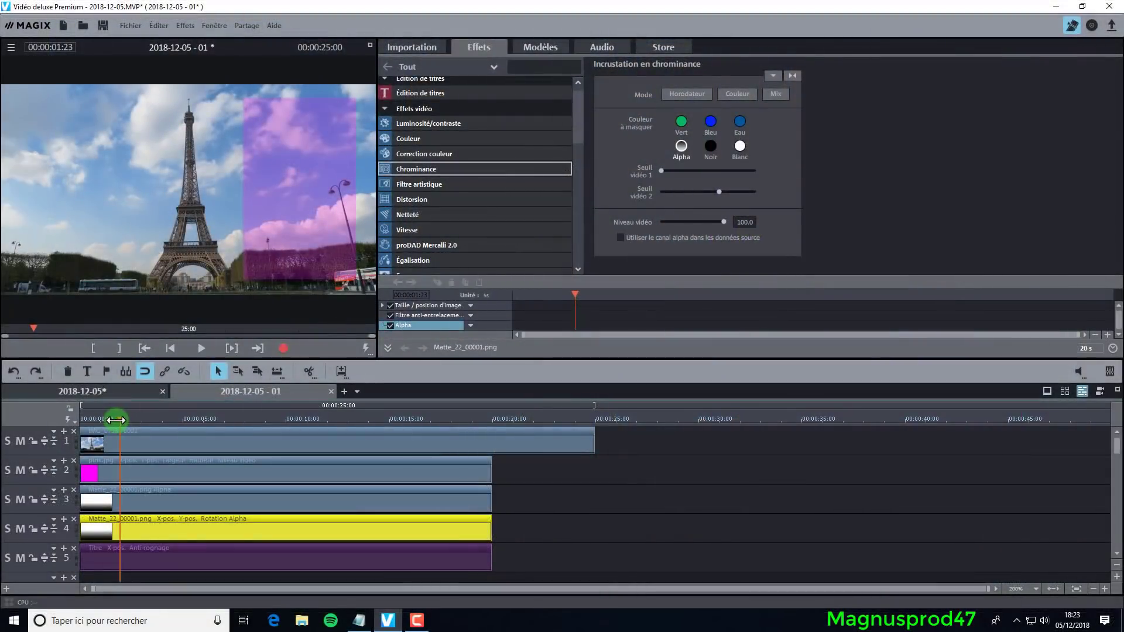
Step: Examine the title's entry near the panel's lower edge in the enlarged preview around 00:00:01:18, then restore the normal layout
left_click(115, 420)
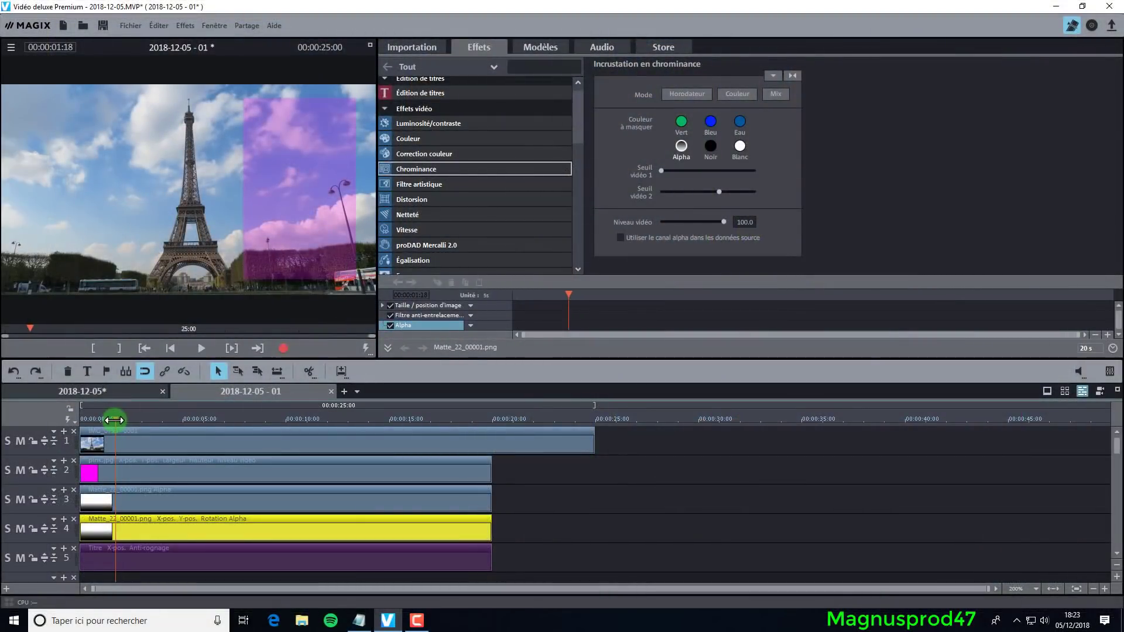
left_click(369, 45)
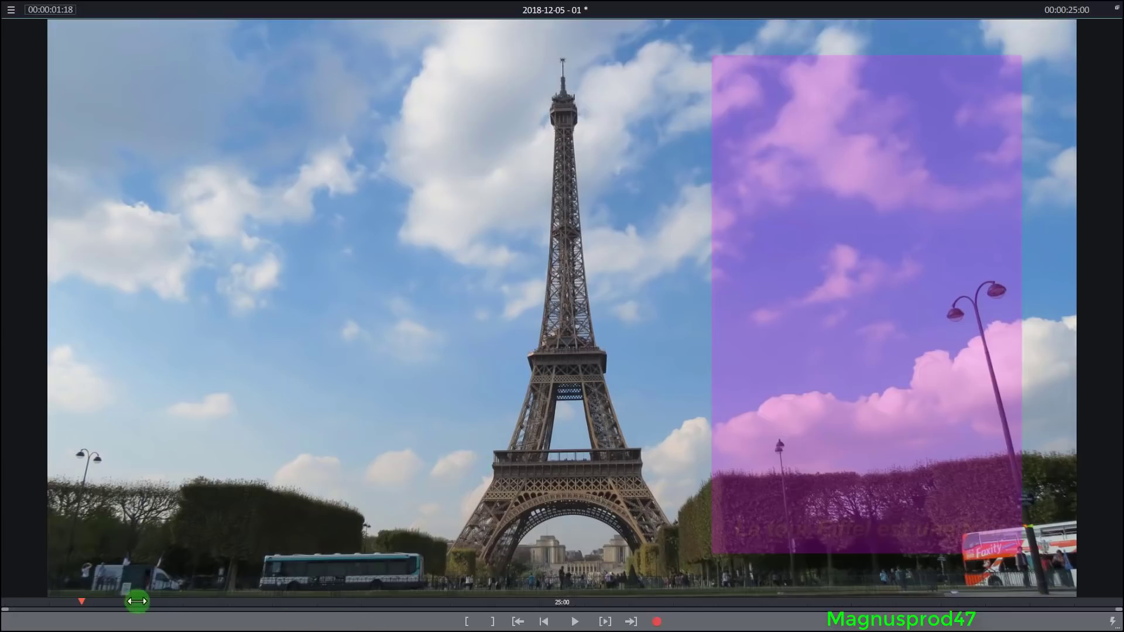
mouse_move(88, 605)
left_mouse_down()
mouse_move(58, 609)
mouse_move(79, 610)
left_mouse_up()
left_click(1117, 10)
Step: Split the pink.jpg clip on track 2 at about 00:00:01:13 and again at 00:00:15:00
left_click(141, 472)
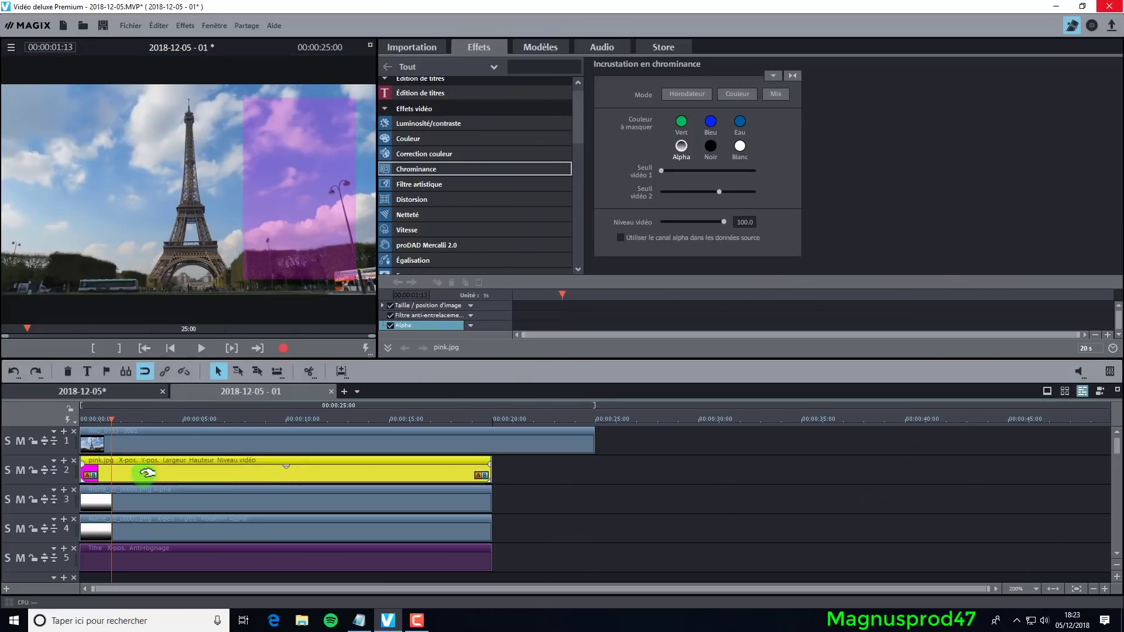
left_click(307, 371)
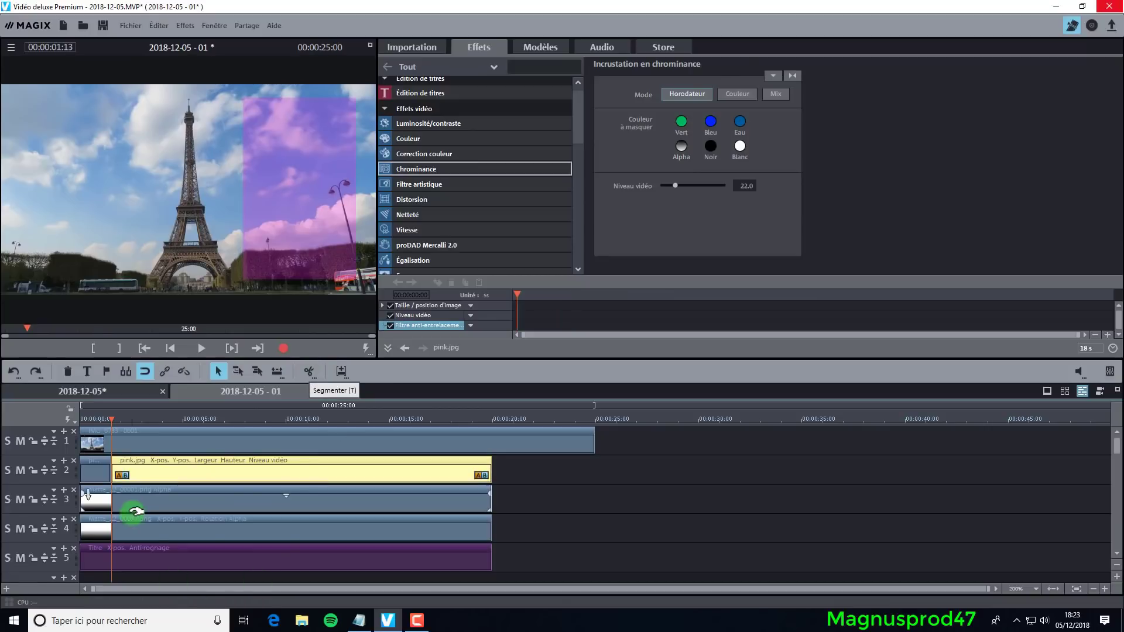
left_click_drag(122, 431, 385, 441)
left_click(307, 371)
left_click_drag(491, 472, 454, 472)
left_click_drag(433, 419, 98, 468)
key("ctrl+z")
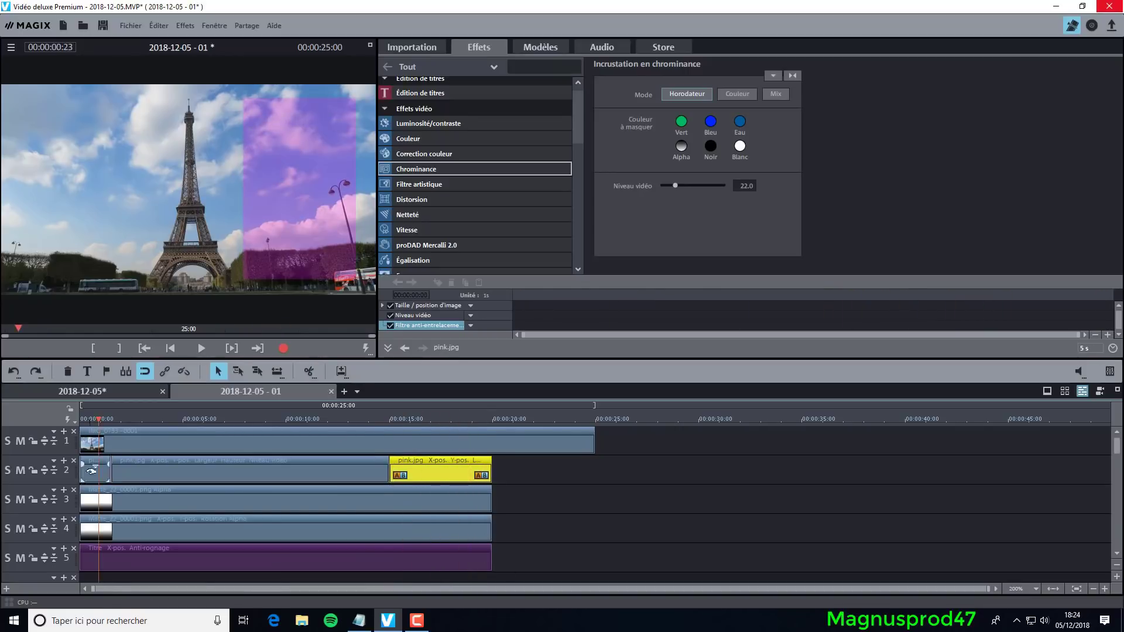
Step: Open the Position / Taille effect for the first pink.jpg segment at the timeline start and turn off Proportions fixes
left_click(95, 470)
left_click_drag(88, 419, 60, 425)
left_click_drag(579, 134, 565, 203)
left_click(441, 167)
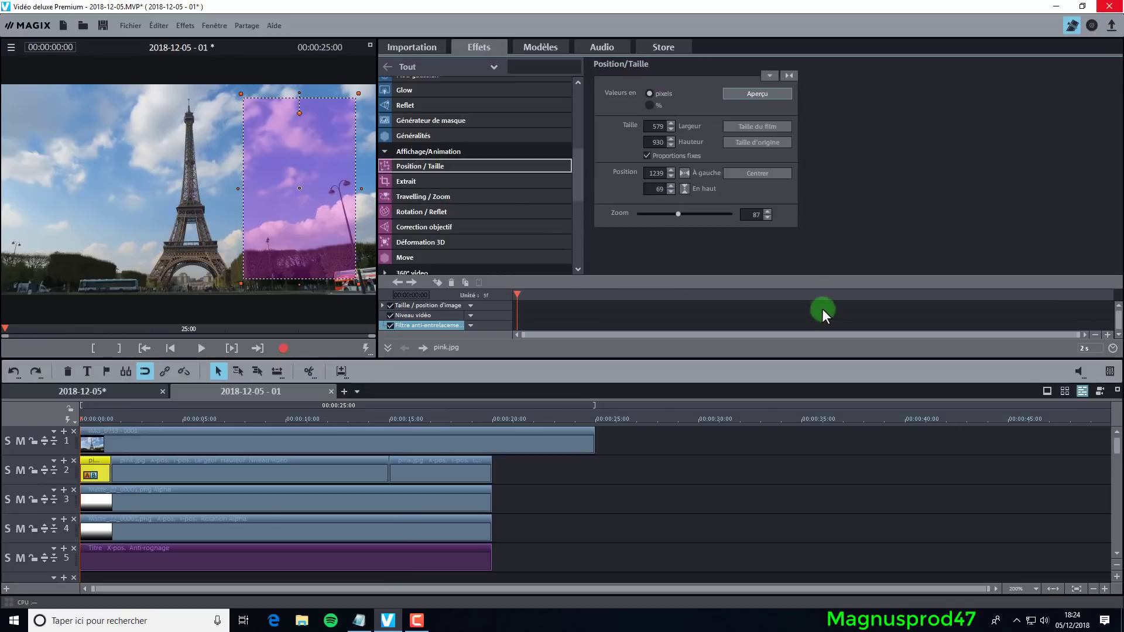
left_click(647, 156)
Step: Set the first pink.jpg segment's height to 1 pixel at its start and add a size/position keyframe there
left_click(388, 348)
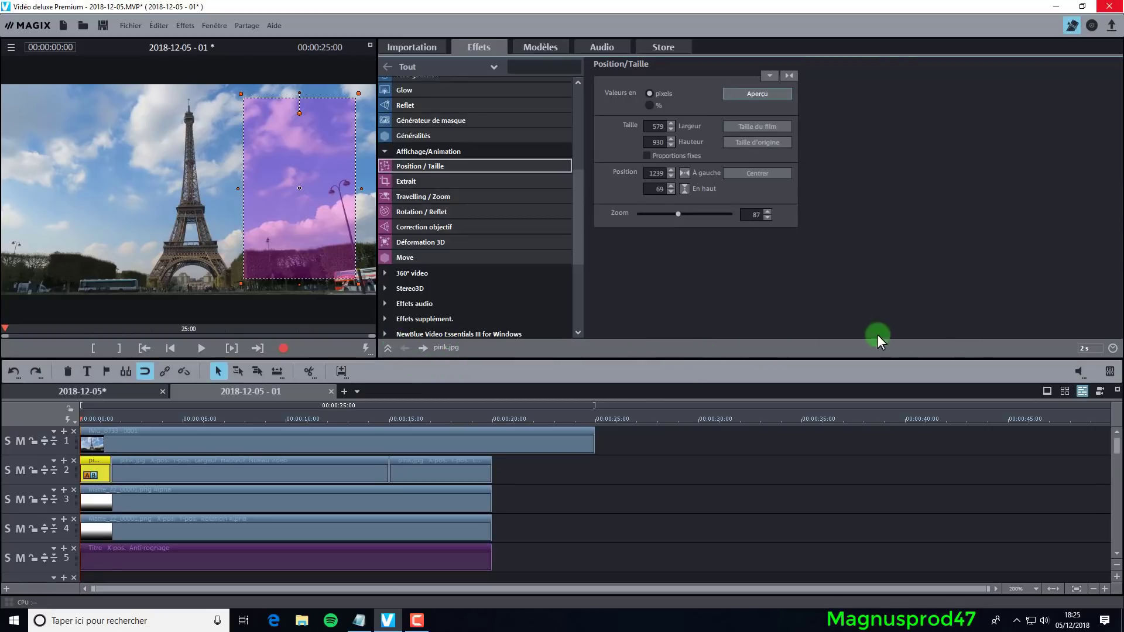
left_click(388, 348)
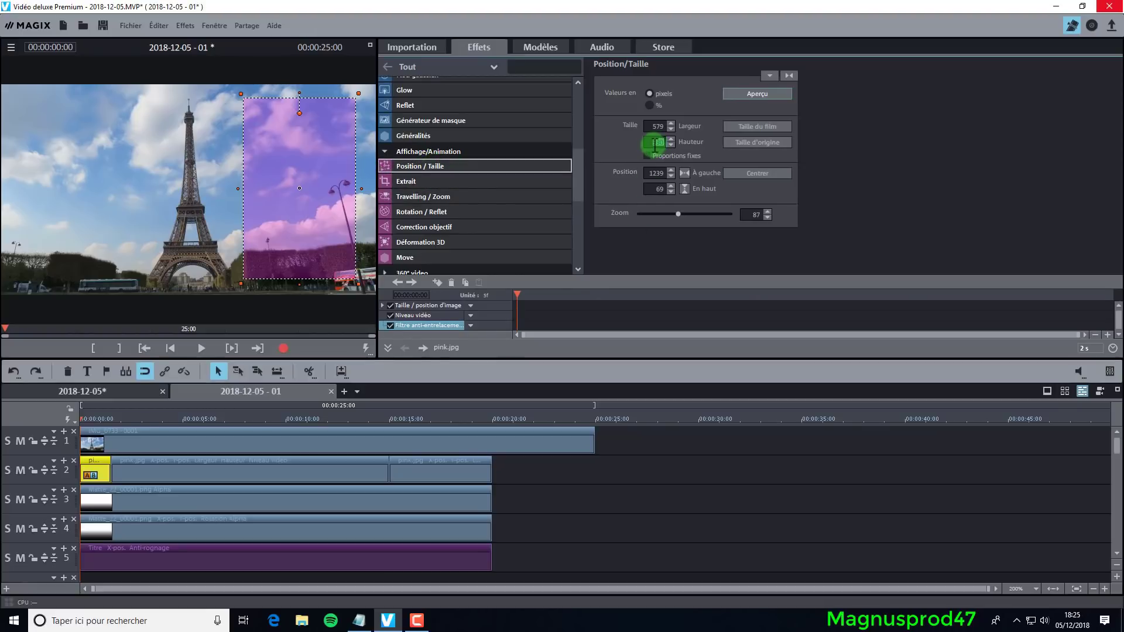
type("1")
key("Return")
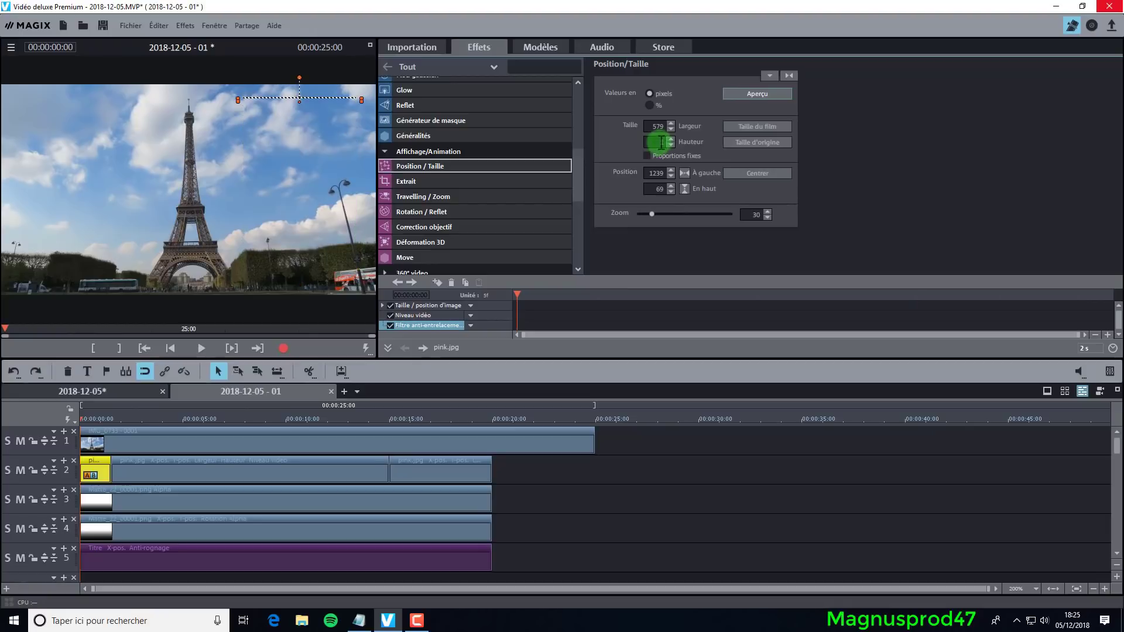
left_click(437, 282)
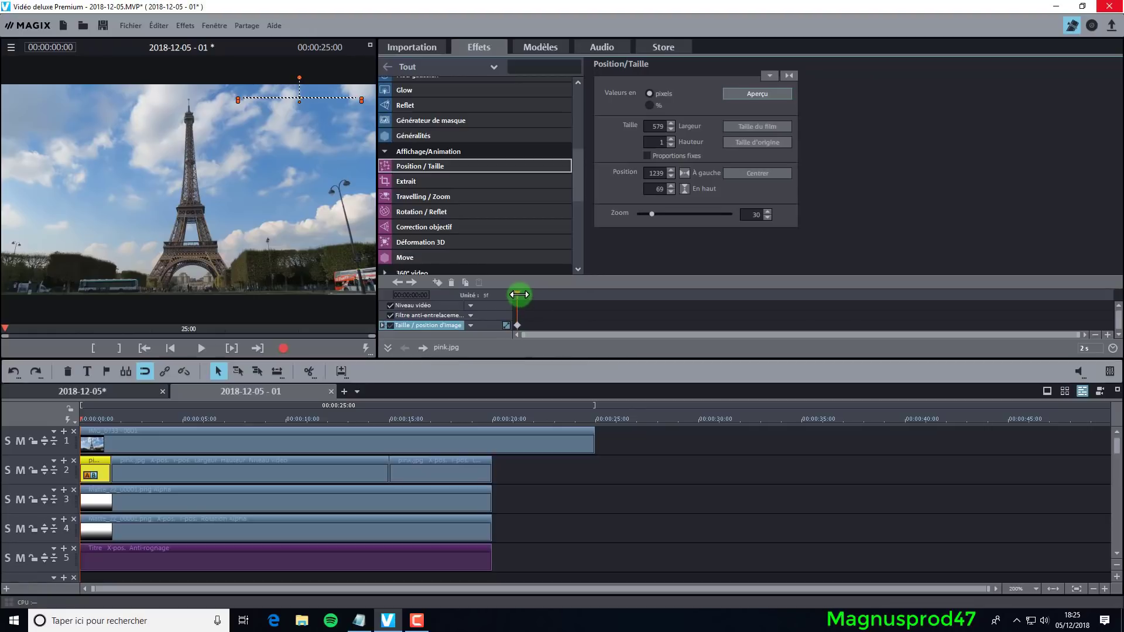
Step: Set the first pink.jpg segment's height to 930 pixels at its end, 00:00:01:12, and toggle the size/position curve's smoothing
left_click_drag(518, 294, 1110, 314)
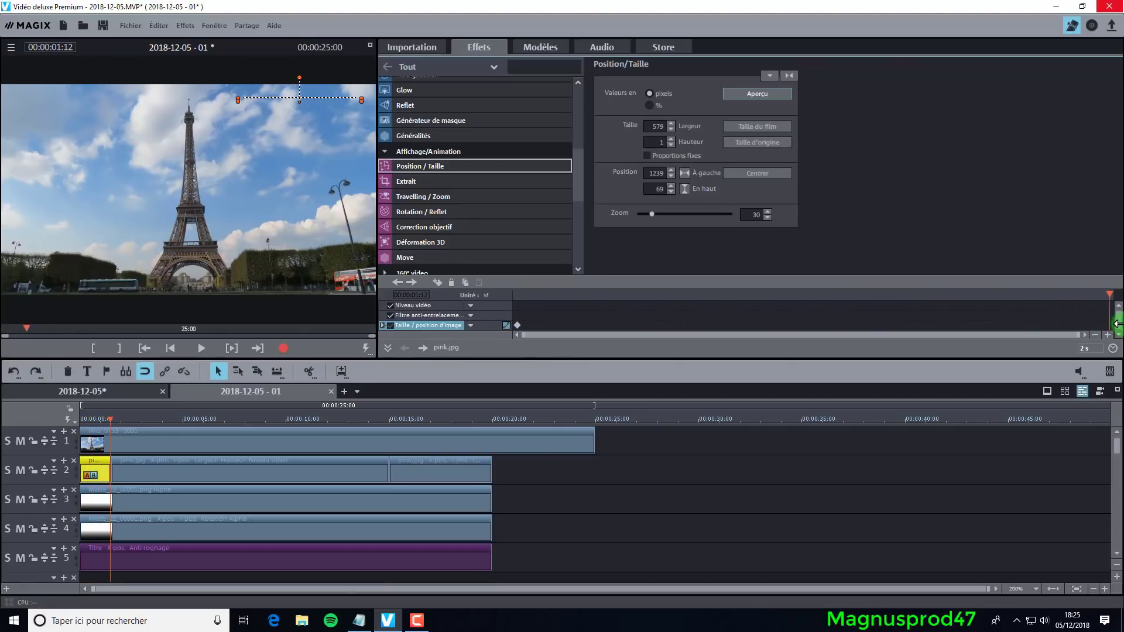
left_click(662, 143)
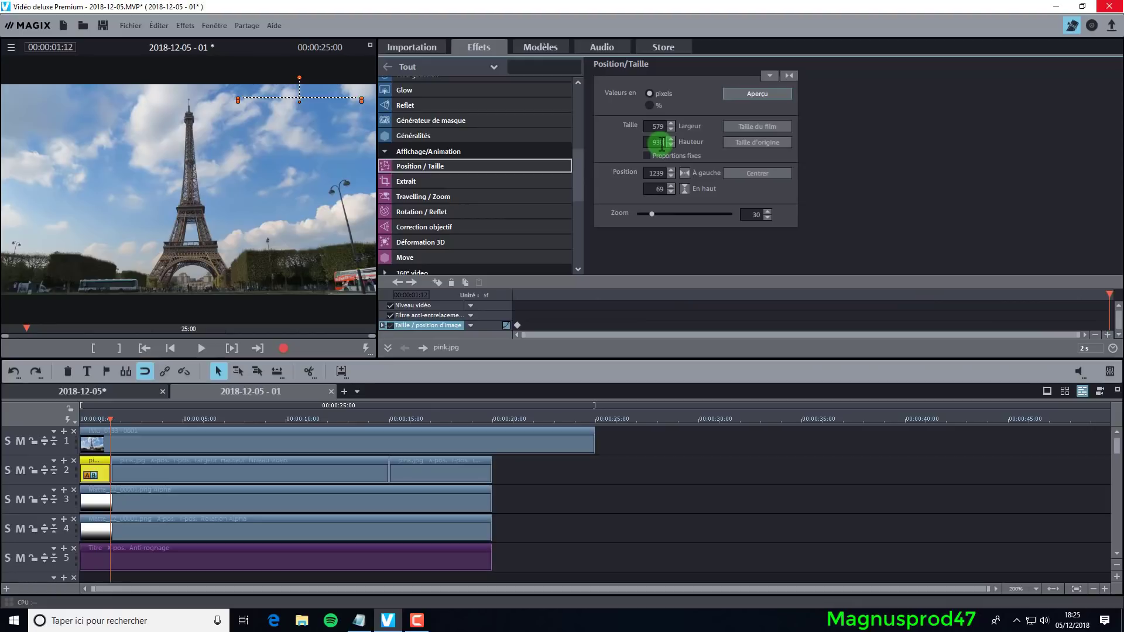
key("Return")
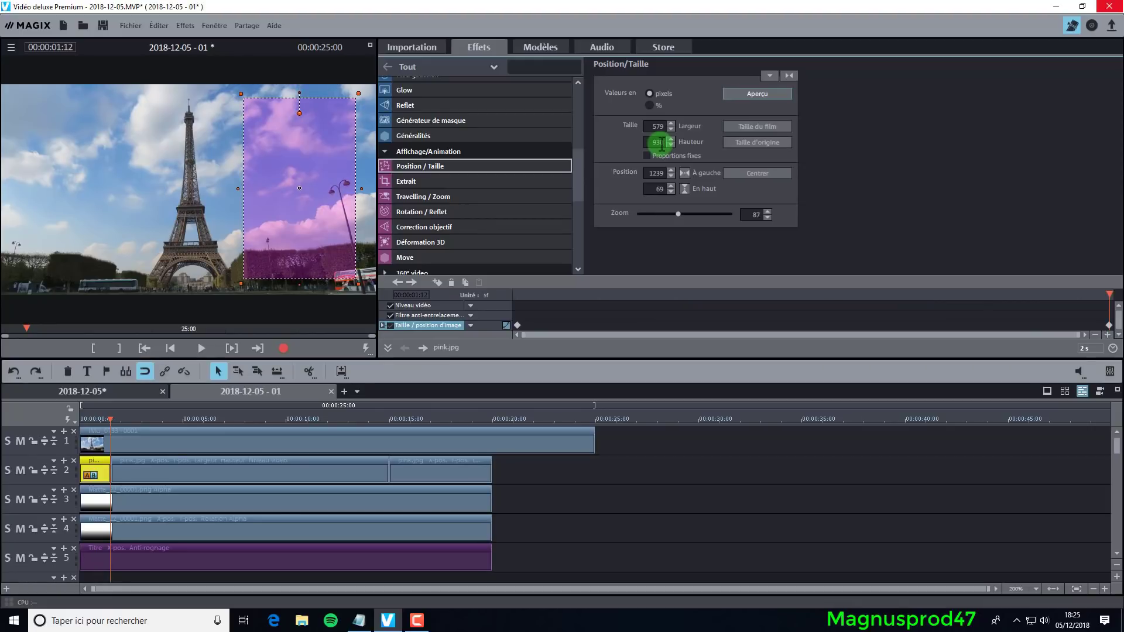
left_click(507, 327)
Step: Add a size/position keyframe at the start of the last pink.jpg segment, and set its height to 1 pixel at its end
left_click_drag(110, 419, 389, 431)
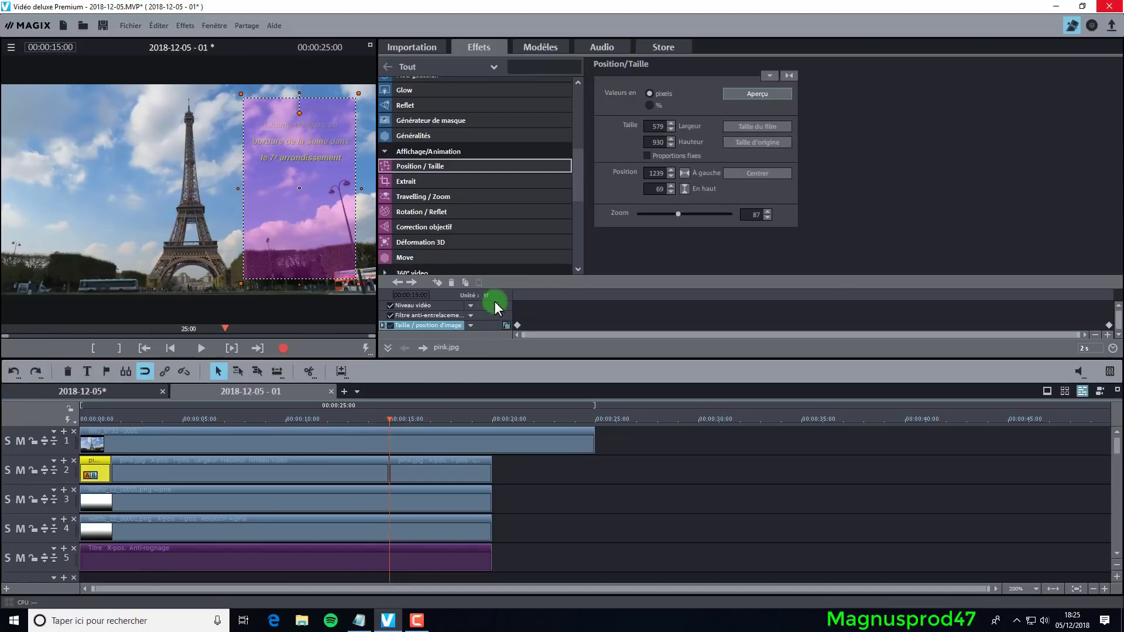
left_click(426, 464)
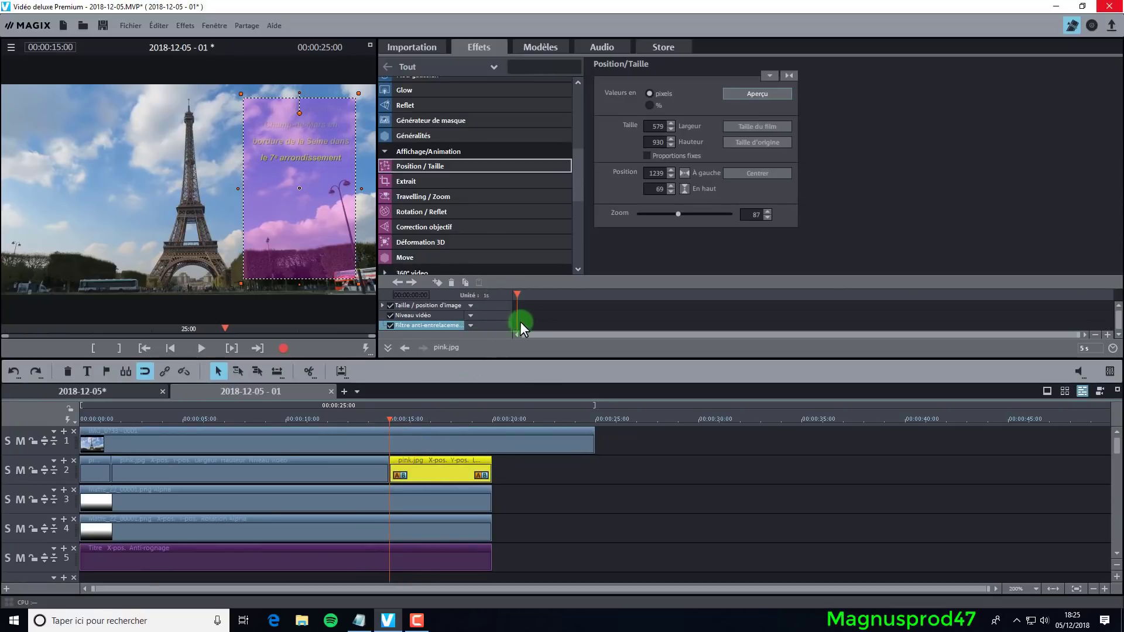
left_click(515, 295)
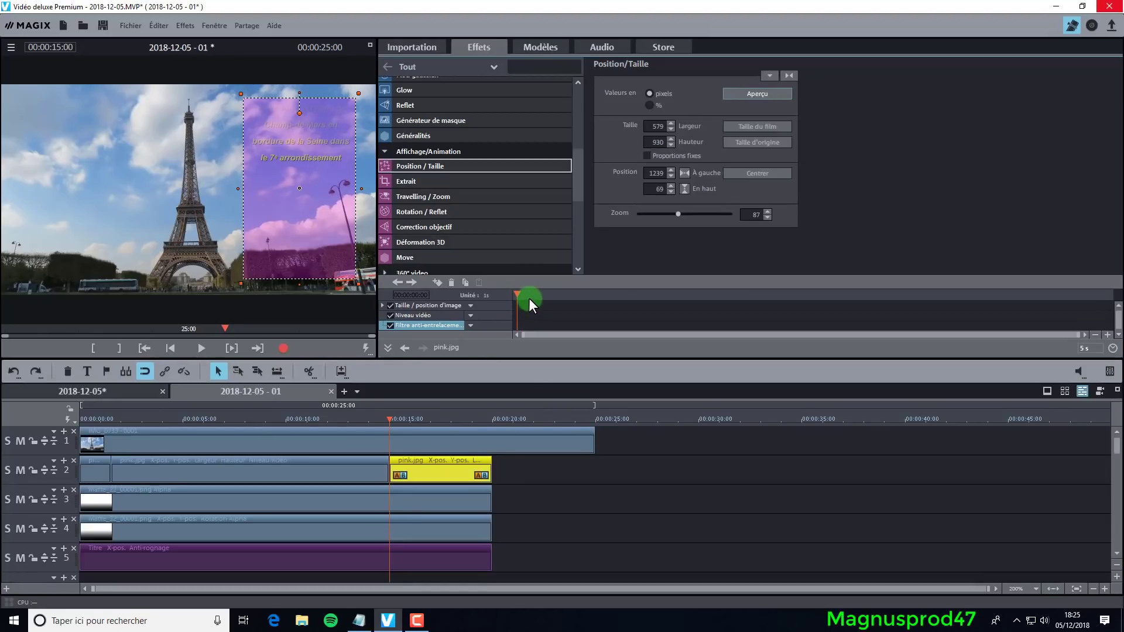
left_click(438, 283)
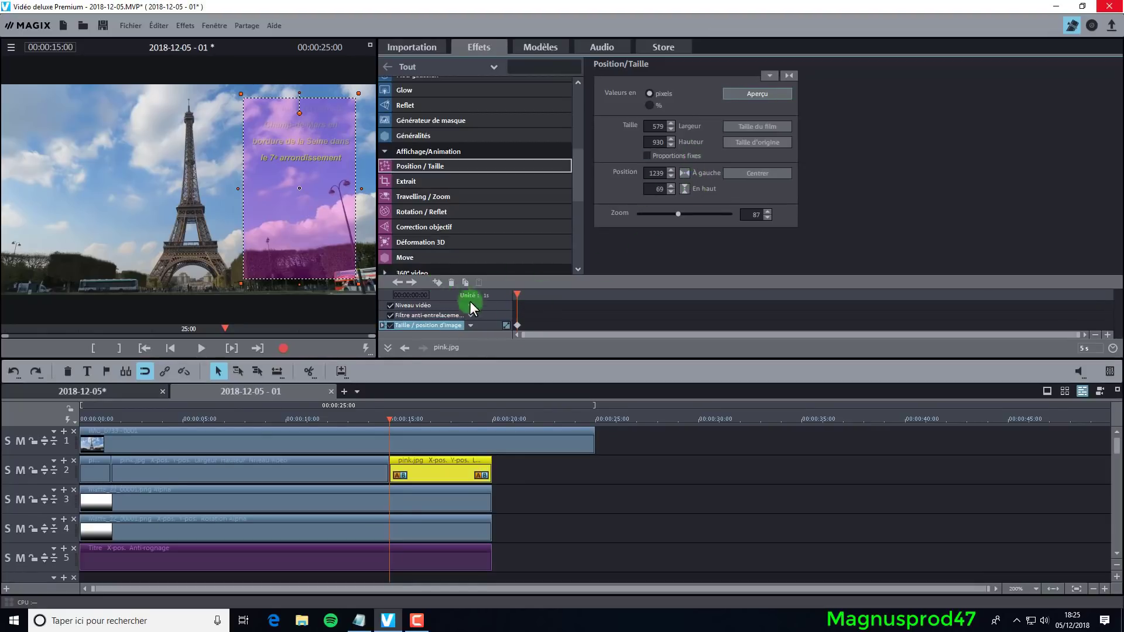
mouse_move(517, 292)
left_mouse_down()
mouse_move(933, 291)
mouse_move(1114, 268)
left_mouse_up()
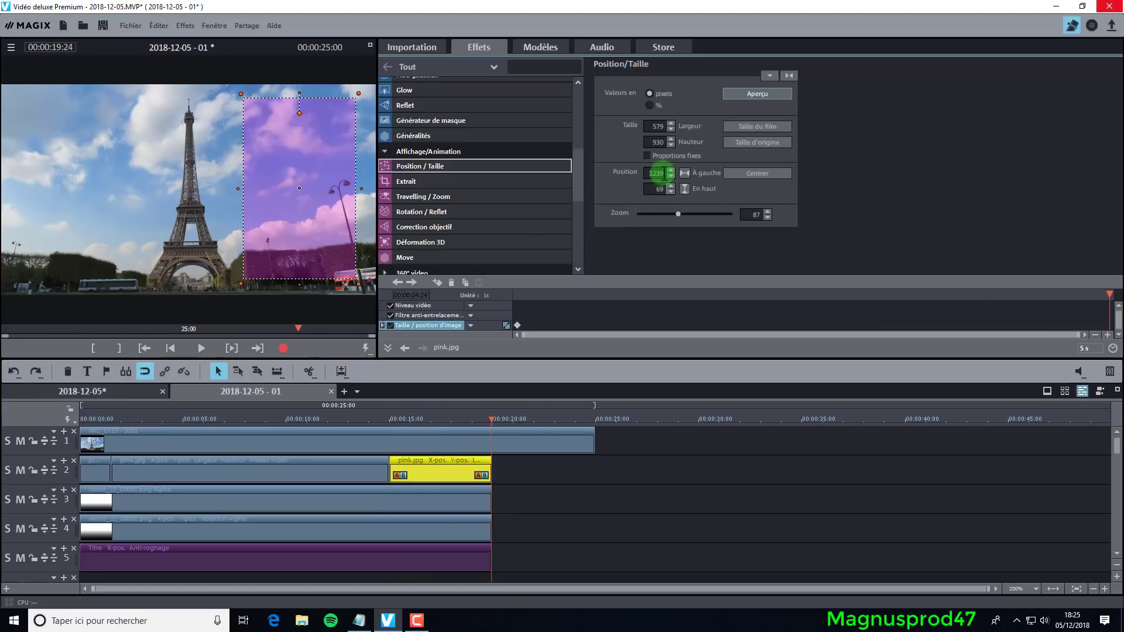
double_click(653, 142)
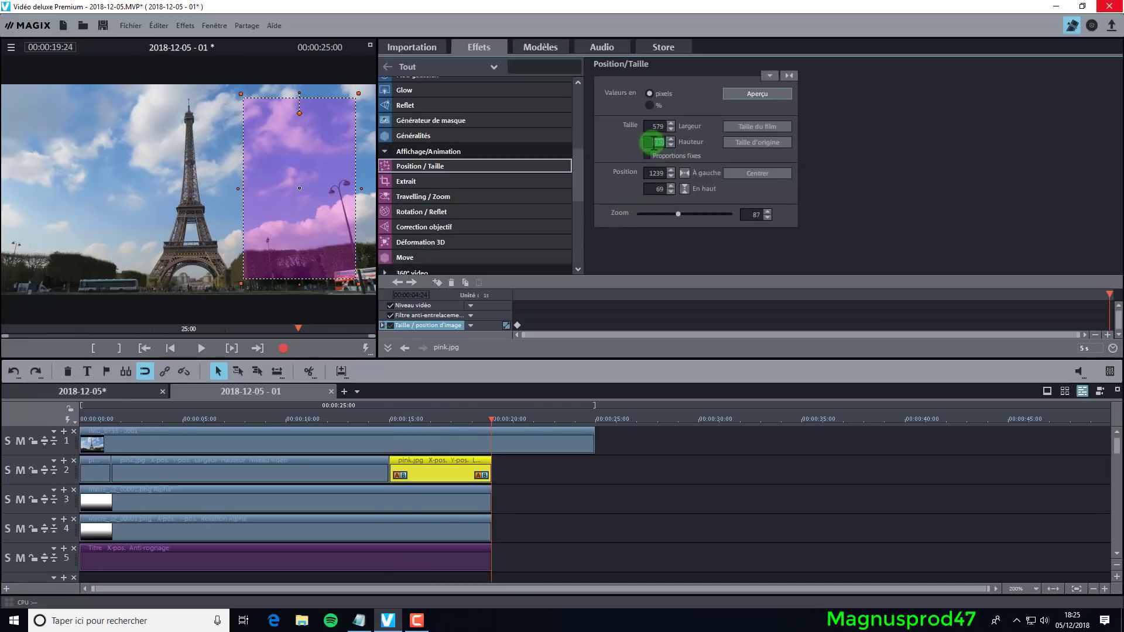
type("1")
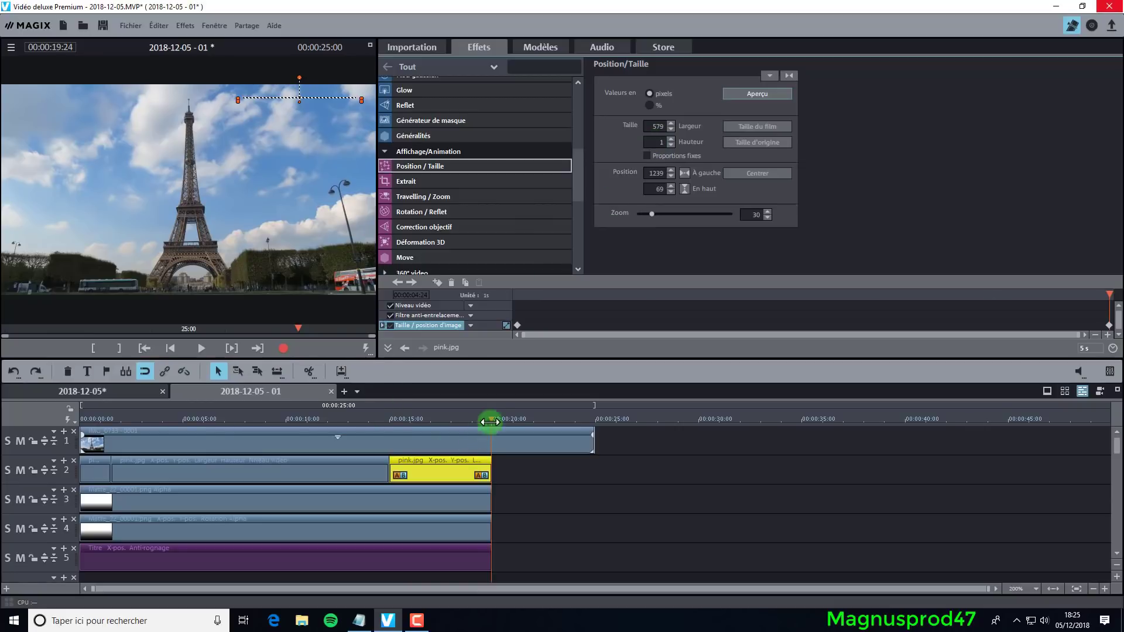
Step: Play back the panel's opening from the timeline start and its closing from about 00:00:14:02
left_click_drag(489, 415, 75, 439)
left_click(202, 349)
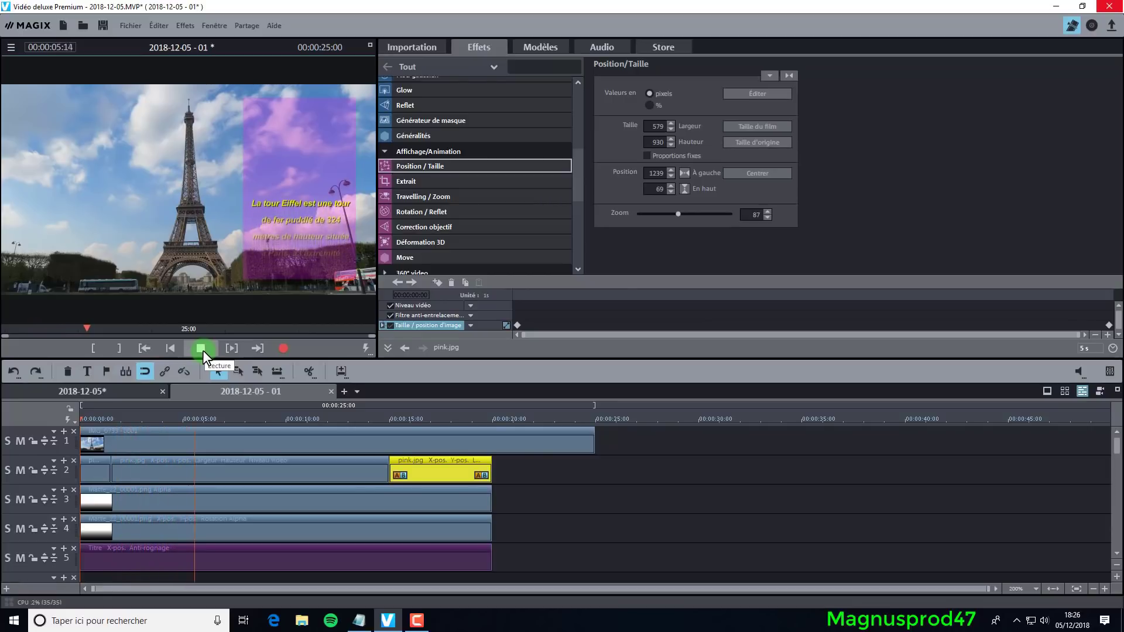
left_click(203, 350)
left_click(369, 419)
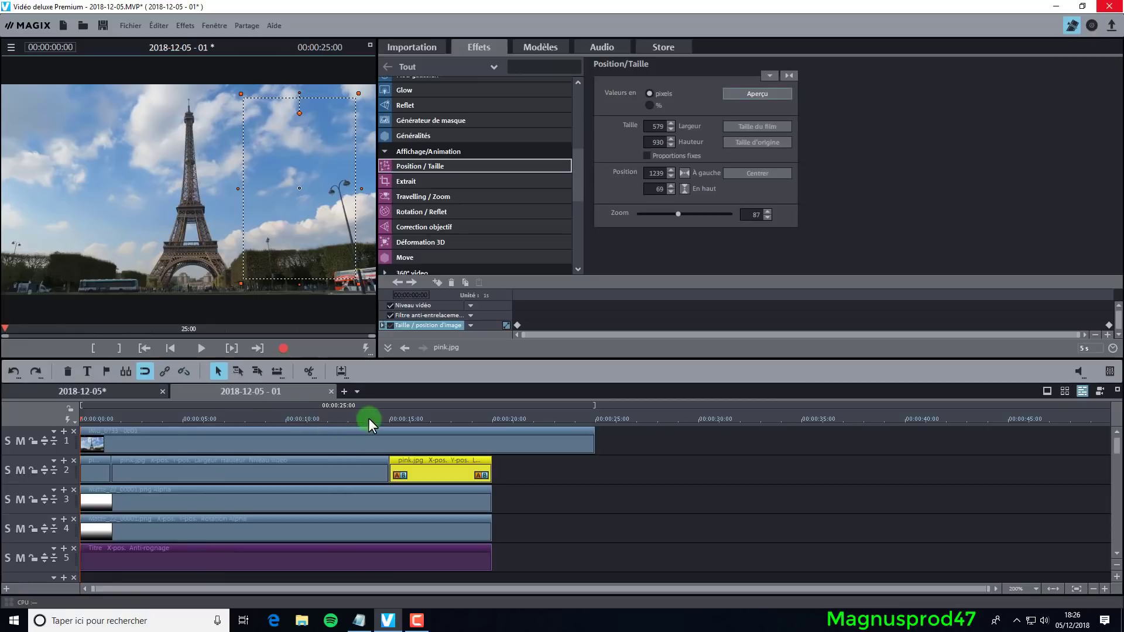
left_click(196, 346)
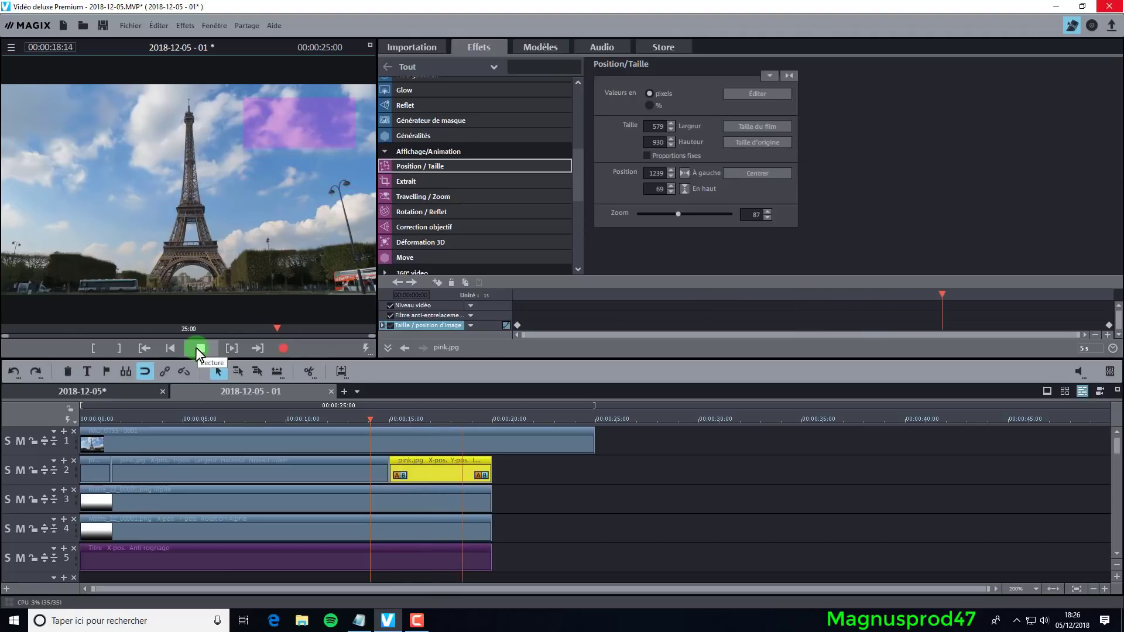
left_click(195, 346)
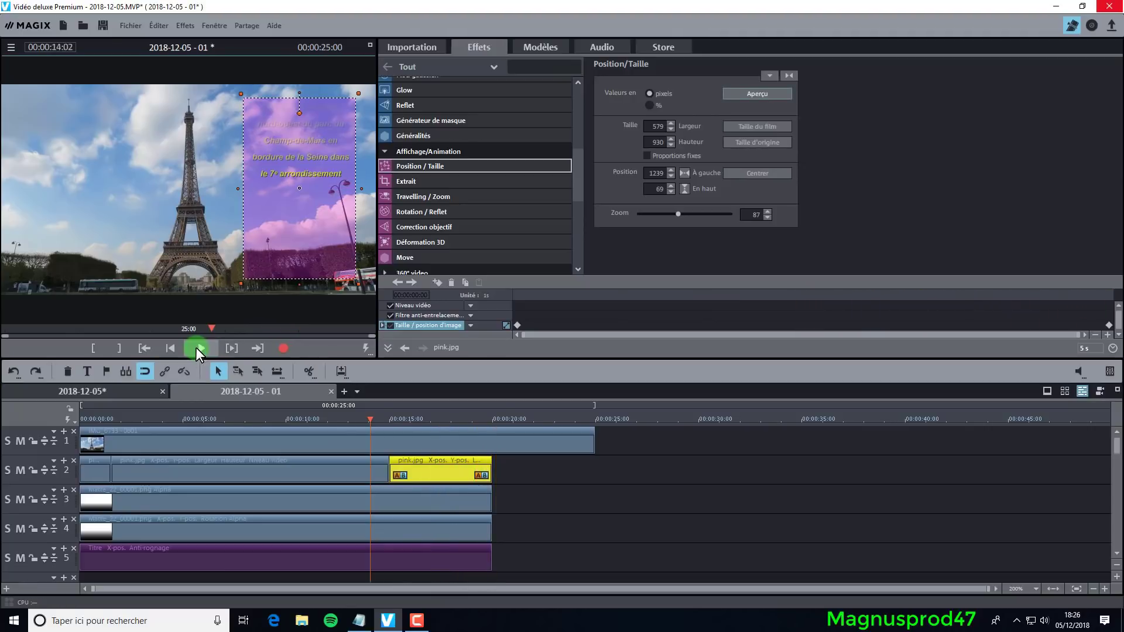
Step: Move the last pink.jpg segment's closing size keyframe earlier to 00:00:18:06 and toggle its curve's smoothing
left_click_drag(373, 422, 410, 419)
left_click(280, 171)
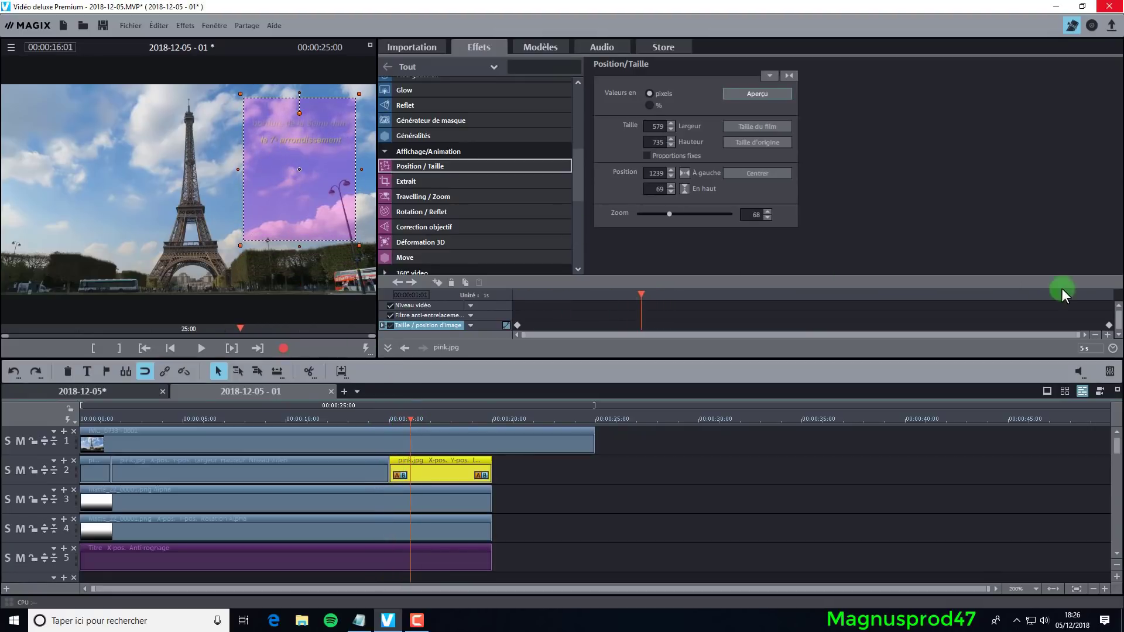
left_click_drag(1107, 325, 1076, 327)
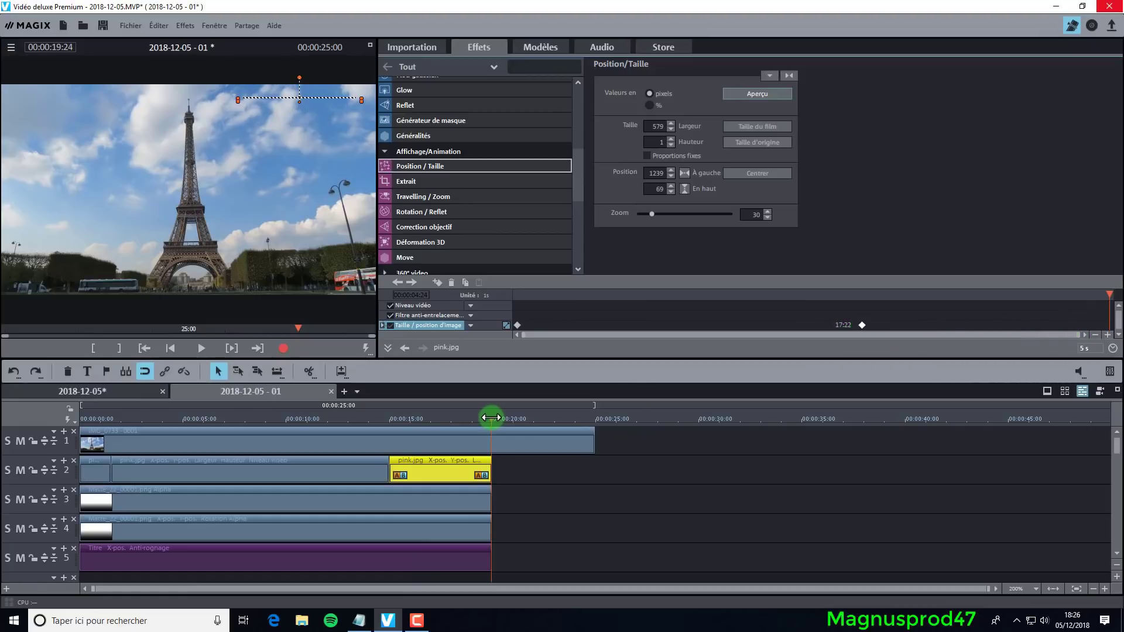
left_click_drag(491, 420, 436, 421)
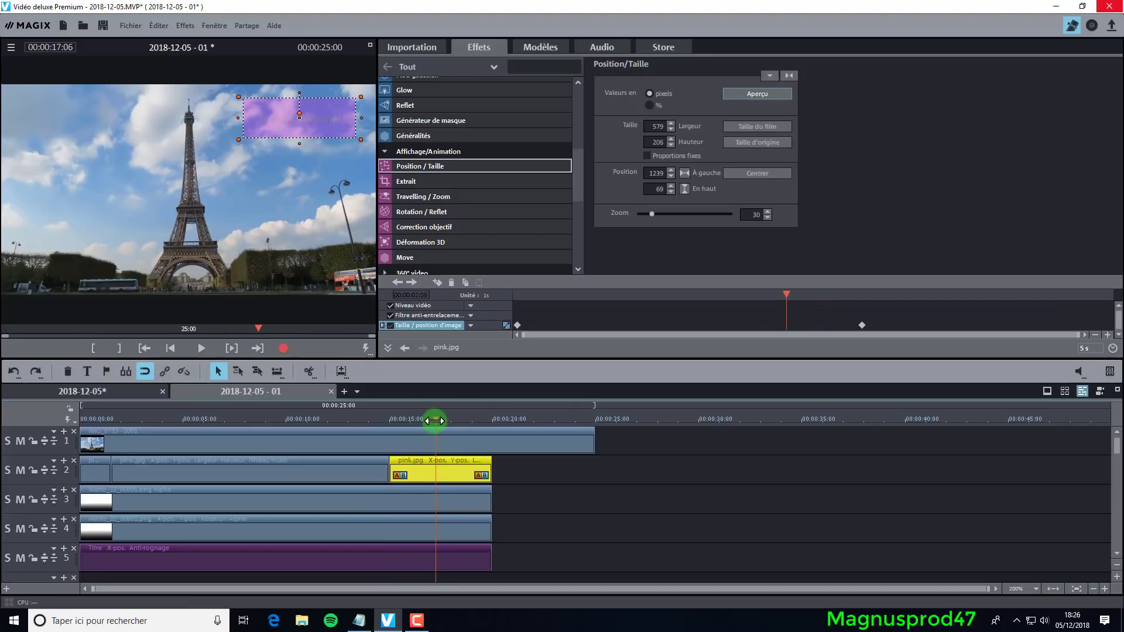
left_click_drag(866, 321, 874, 325)
mouse_move(459, 423)
left_mouse_down()
mouse_move(381, 422)
mouse_move(455, 420)
left_mouse_up()
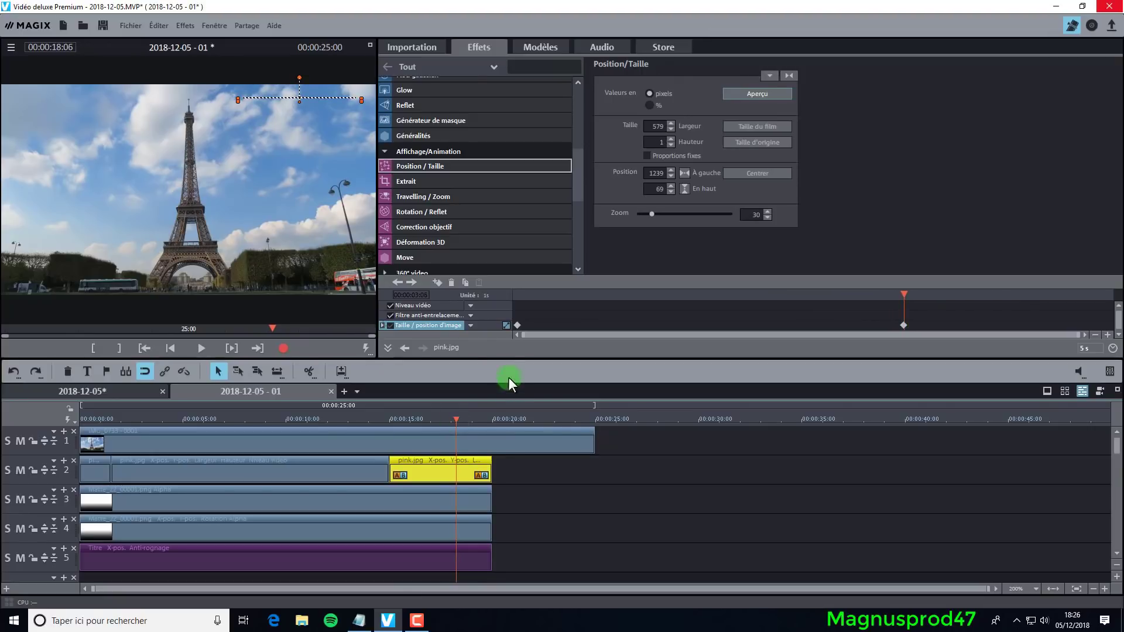
left_click(505, 323)
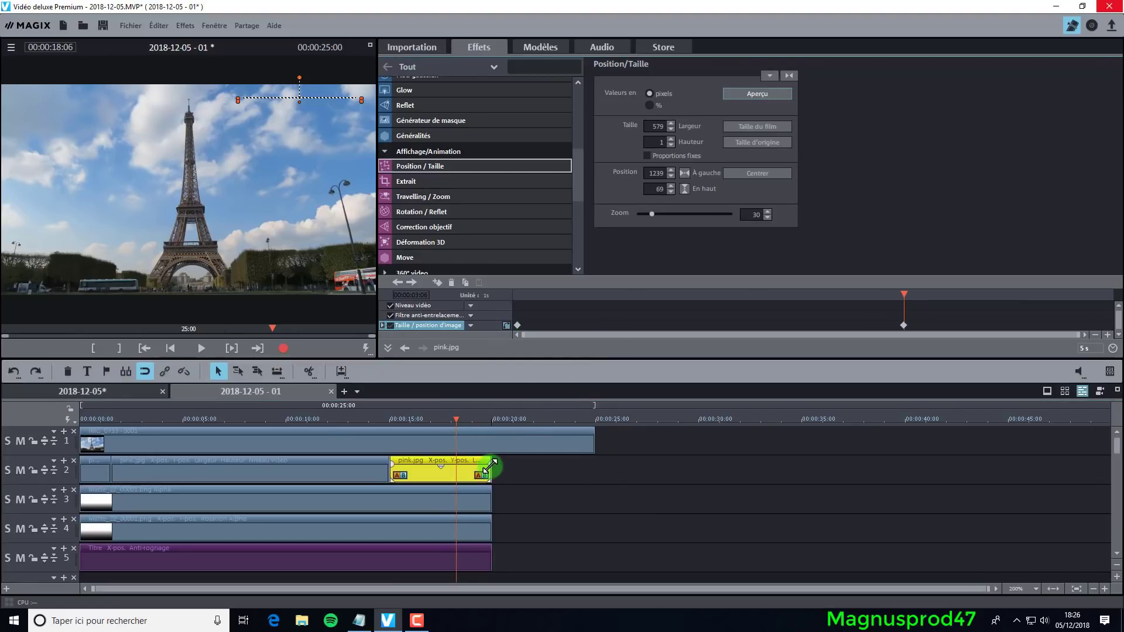
Step: Add fade-outs from about 00:00:18:06 to the last pink.jpg segment and the title, and play the result from 00:00:13:12
left_click_drag(490, 465, 456, 471)
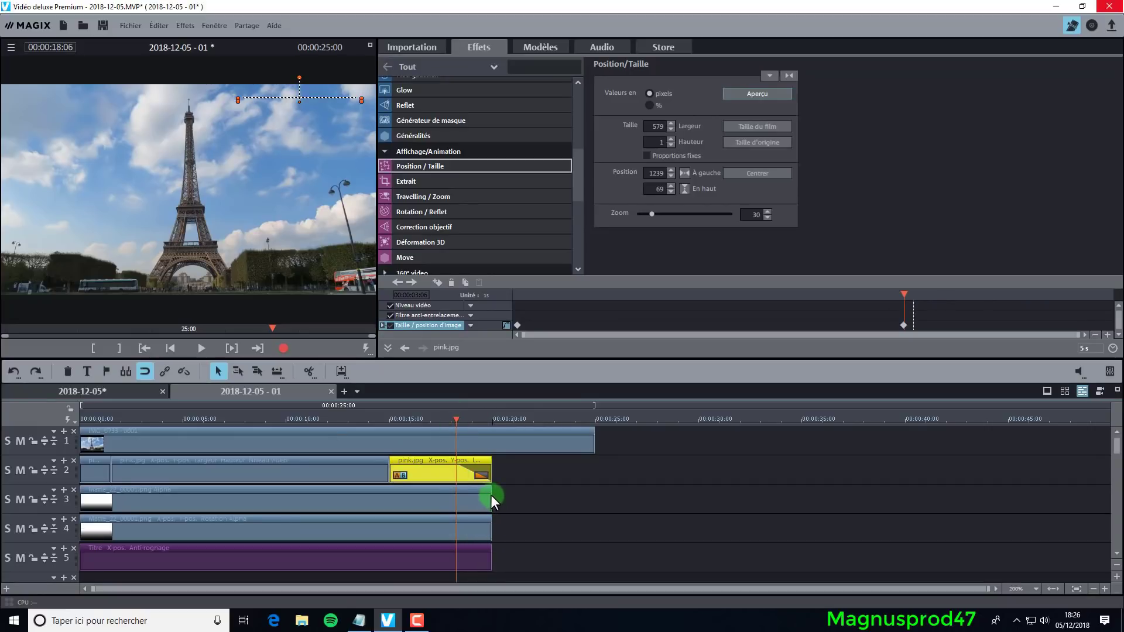
left_click_drag(488, 551, 457, 554)
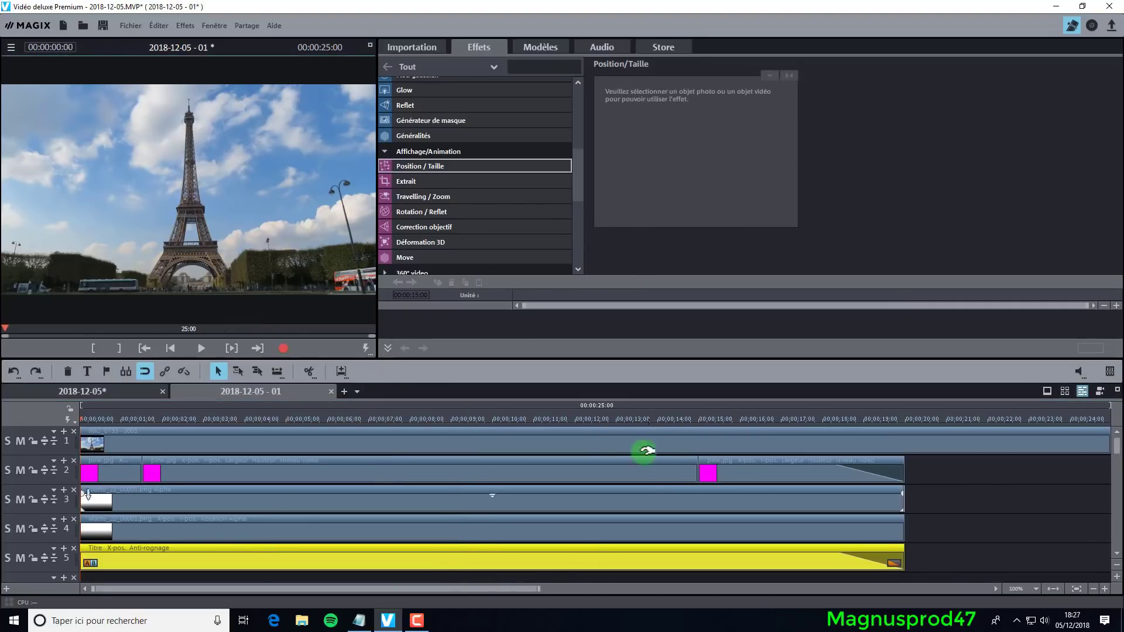
left_click(635, 420)
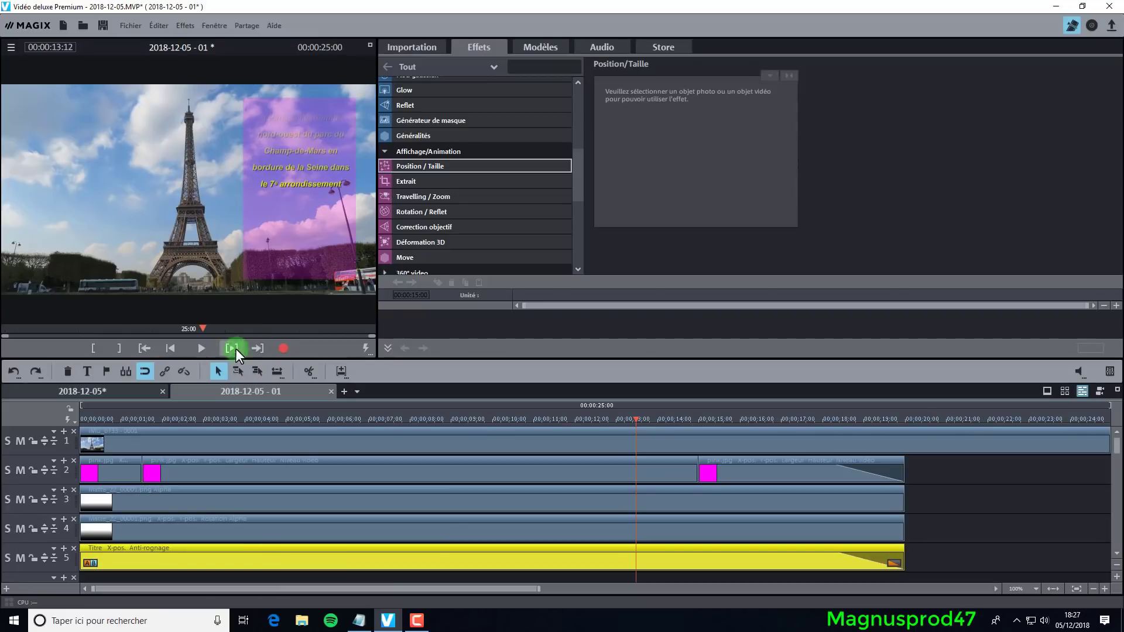
left_click(195, 352)
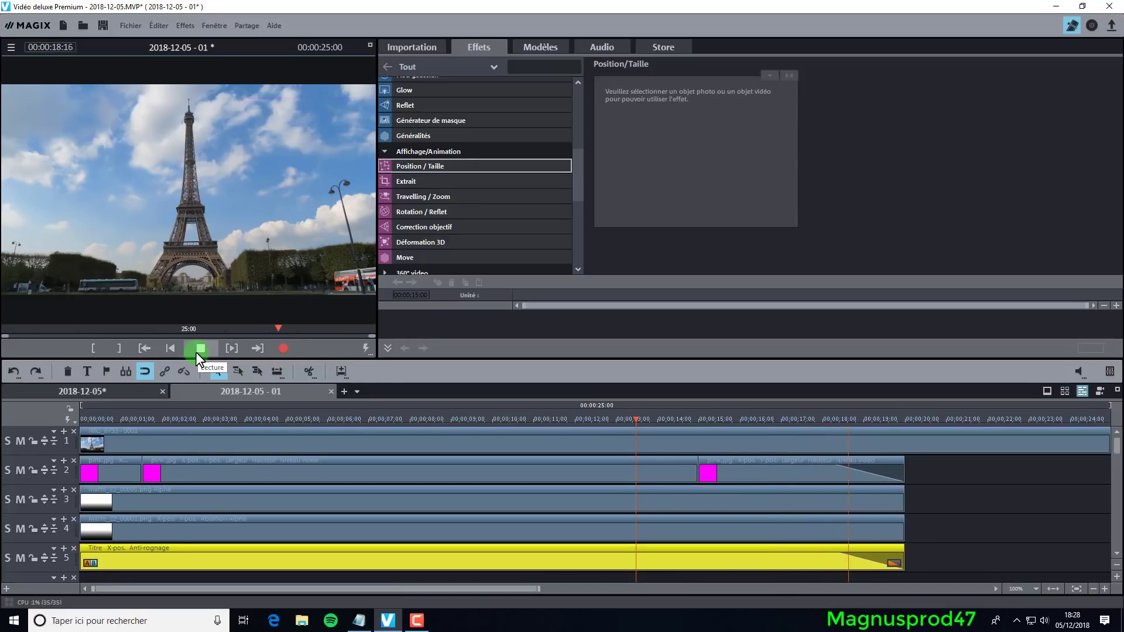
left_click(195, 352)
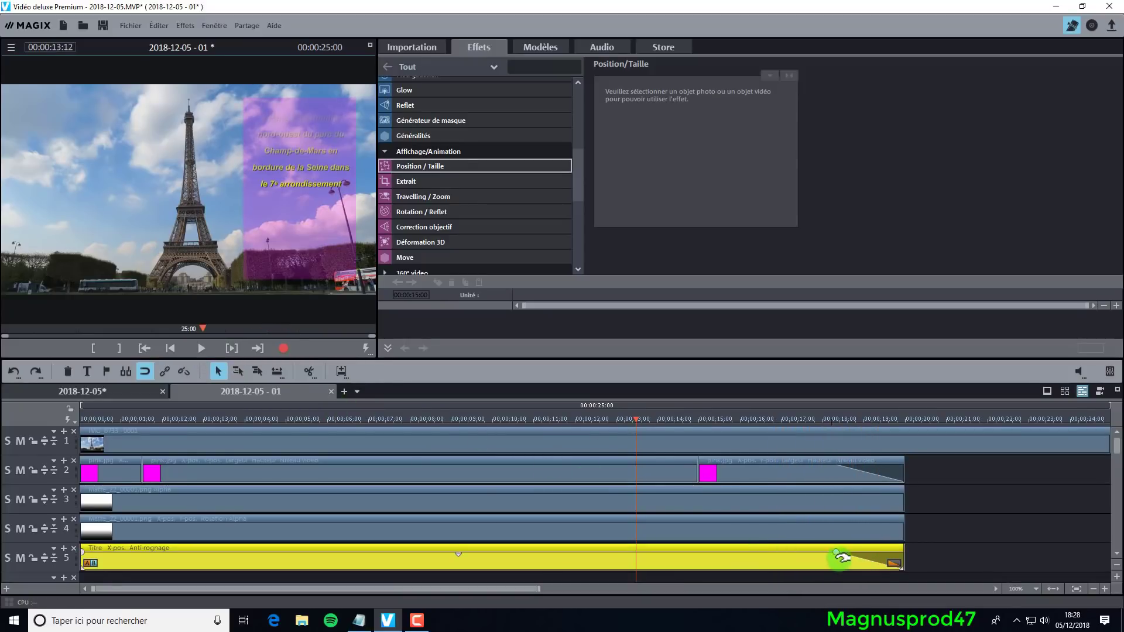
Step: Remove the title's fade-out on track 5 and play the panel's closing from 00:00:17:02
left_click_drag(835, 553, 907, 550)
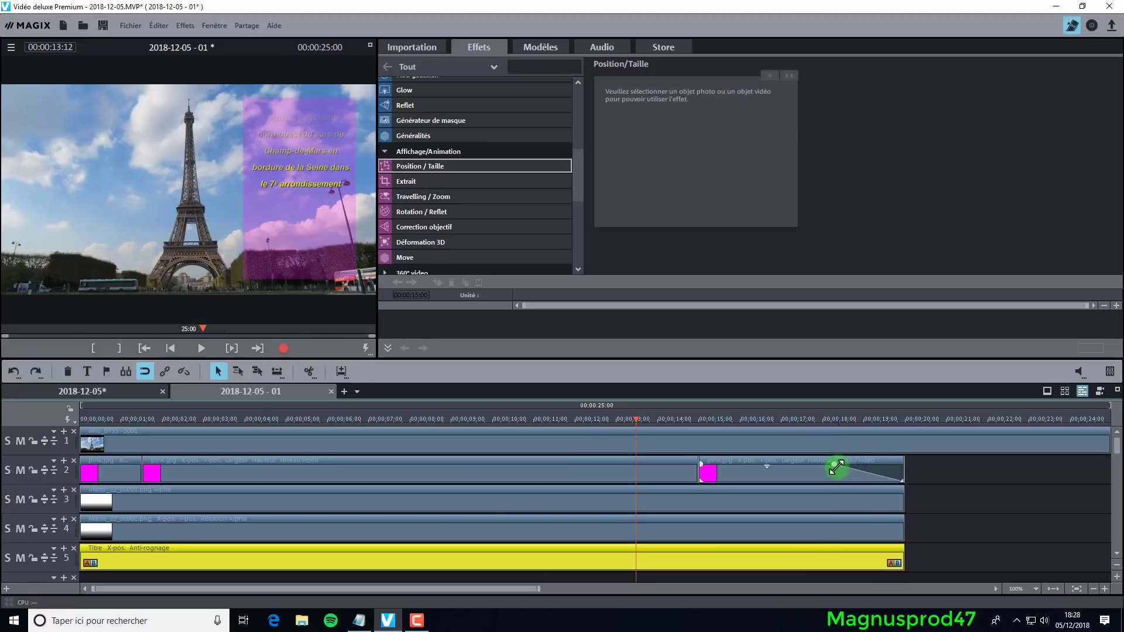
left_click_drag(635, 419, 784, 419)
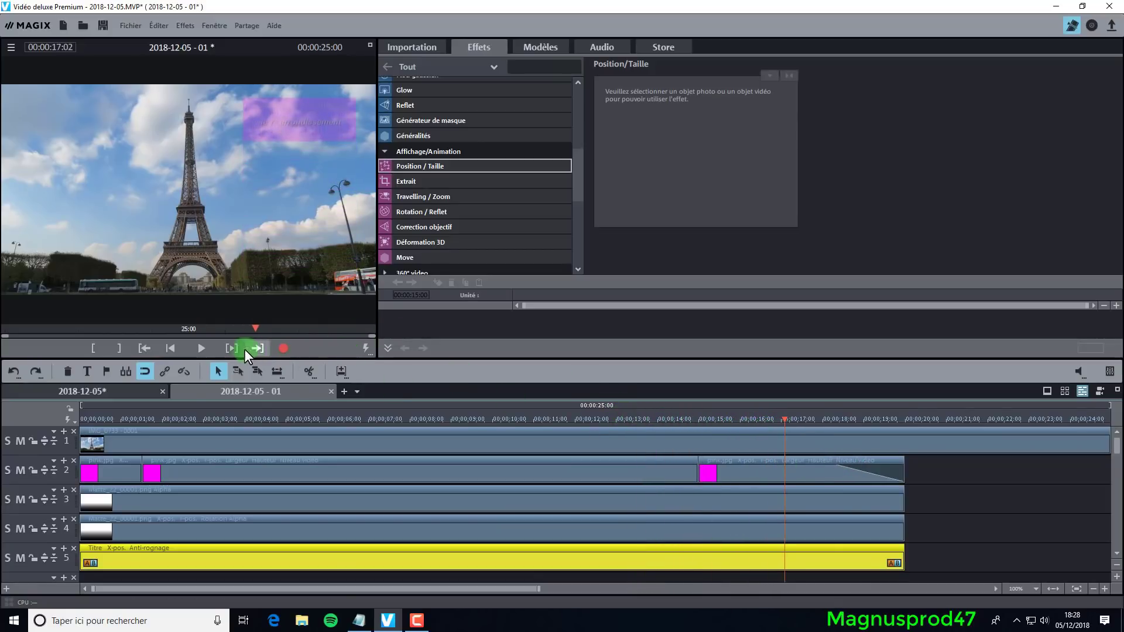
left_click(206, 349)
left_click(207, 350)
left_click(632, 419)
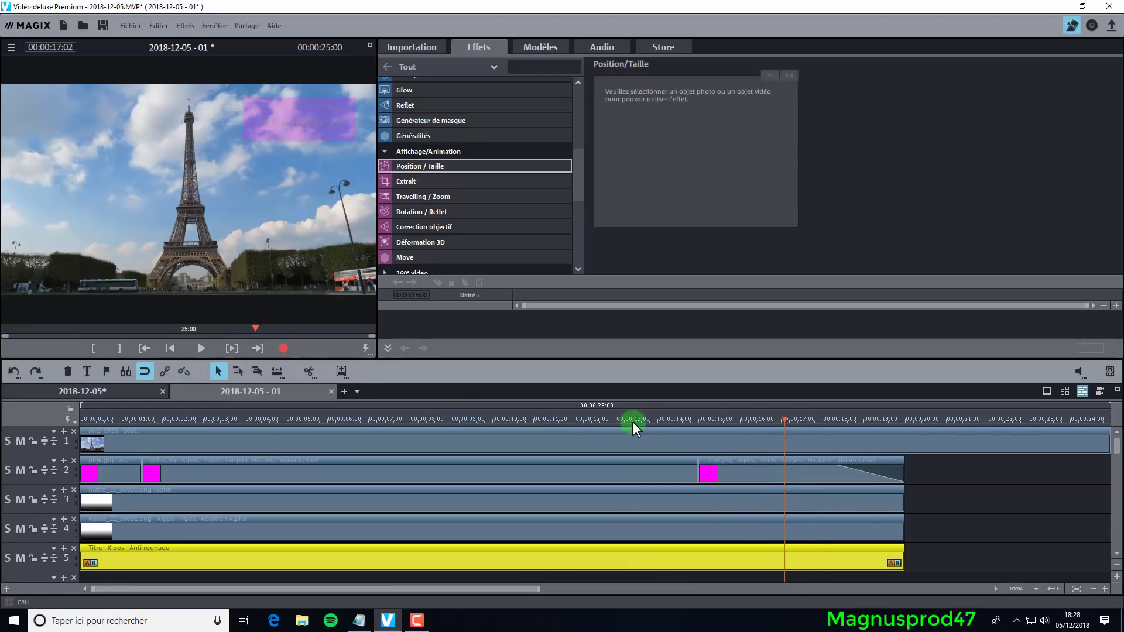
Step: Move the last pink.jpg segment's closing size keyframe to 00:00:19:02 and play the panel's closing from about 00:00:15:00
left_click(783, 468)
left_click_drag(904, 305, 1005, 309)
left_click(698, 419)
left_click(200, 350)
left_click(201, 349)
left_click(698, 419)
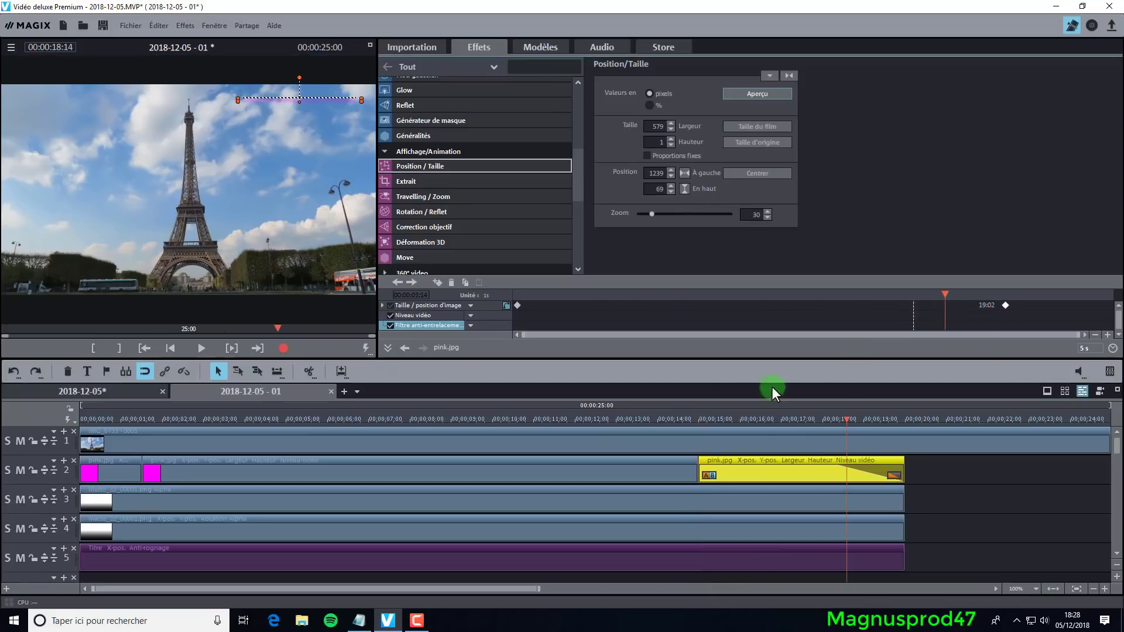
Step: Play back the scrolling text and the panel's closing from 00:00:11:14 to just past 00:00:19:19
left_click_drag(846, 422, 557, 419)
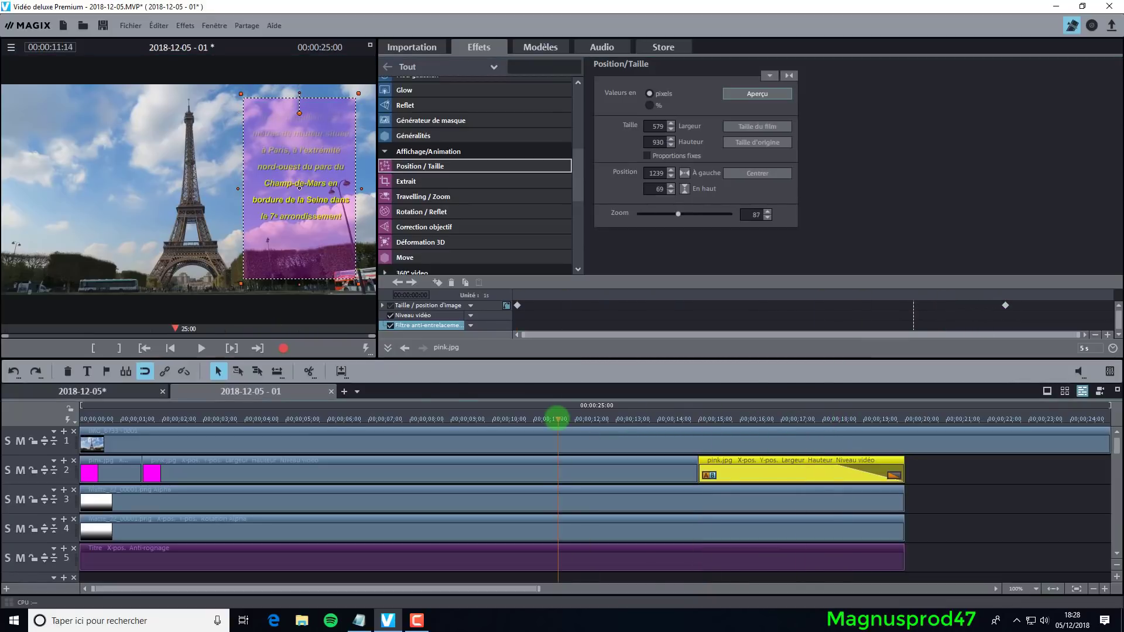
left_click(199, 350)
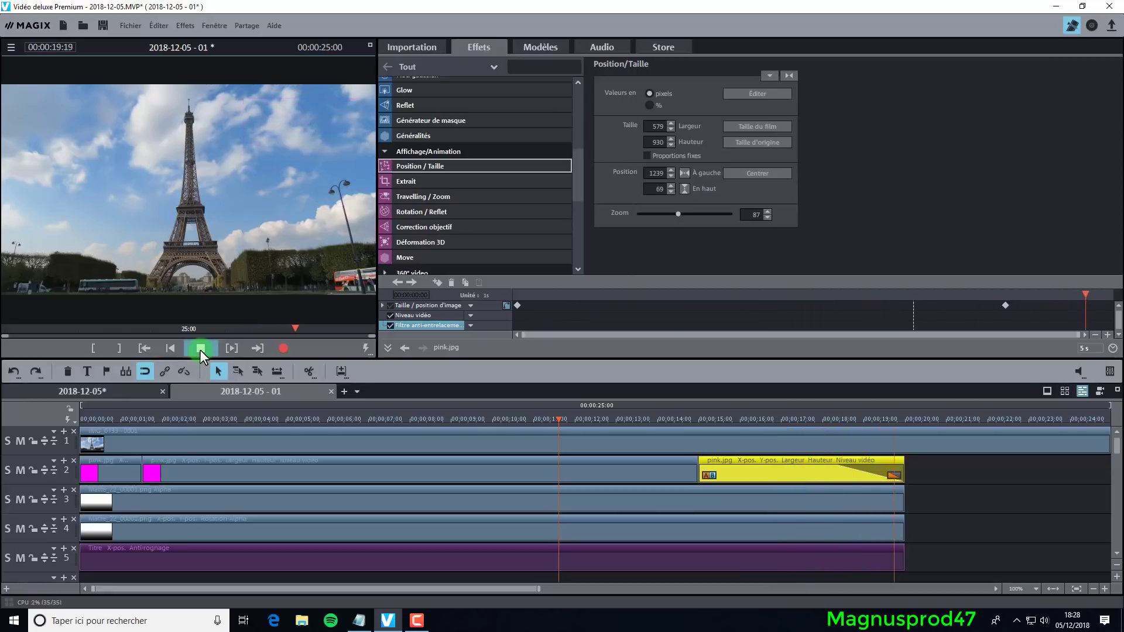
left_click(200, 349)
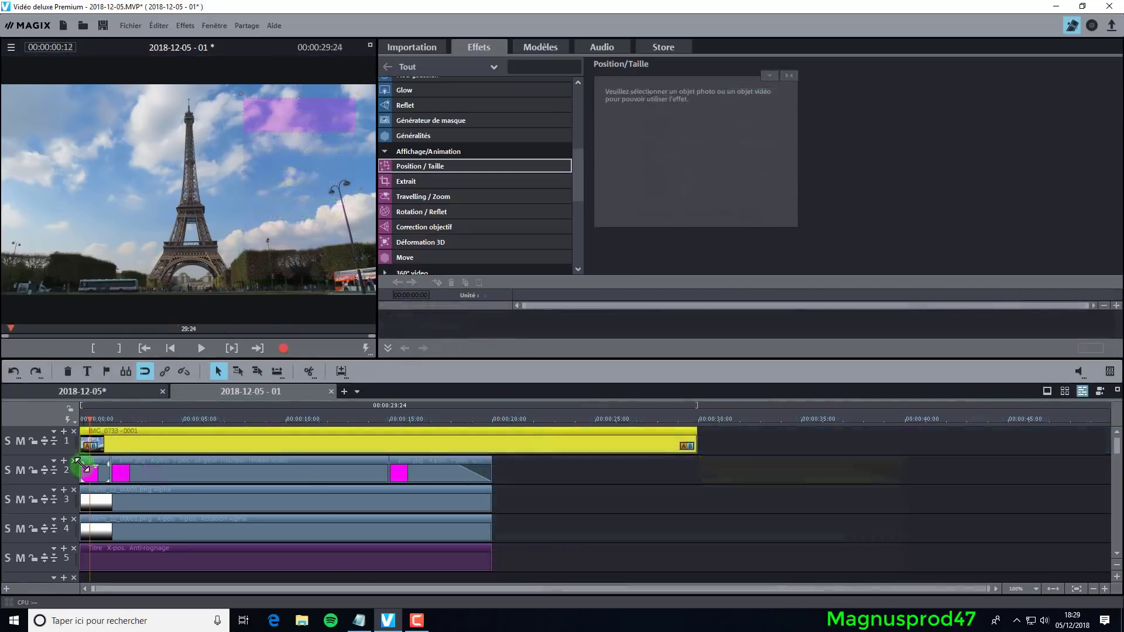
Step: Add a short fade-in to the first pink.jpg segment on track 2 and return the playhead to 00:00:00:00
left_click(83, 466)
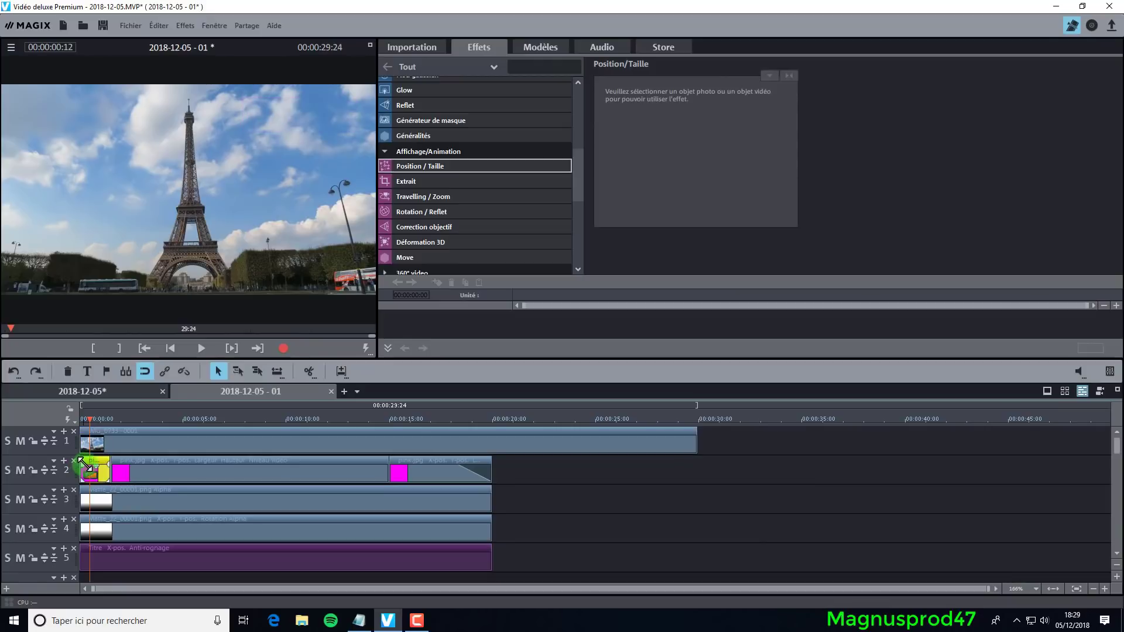
left_click_drag(88, 464, 85, 464)
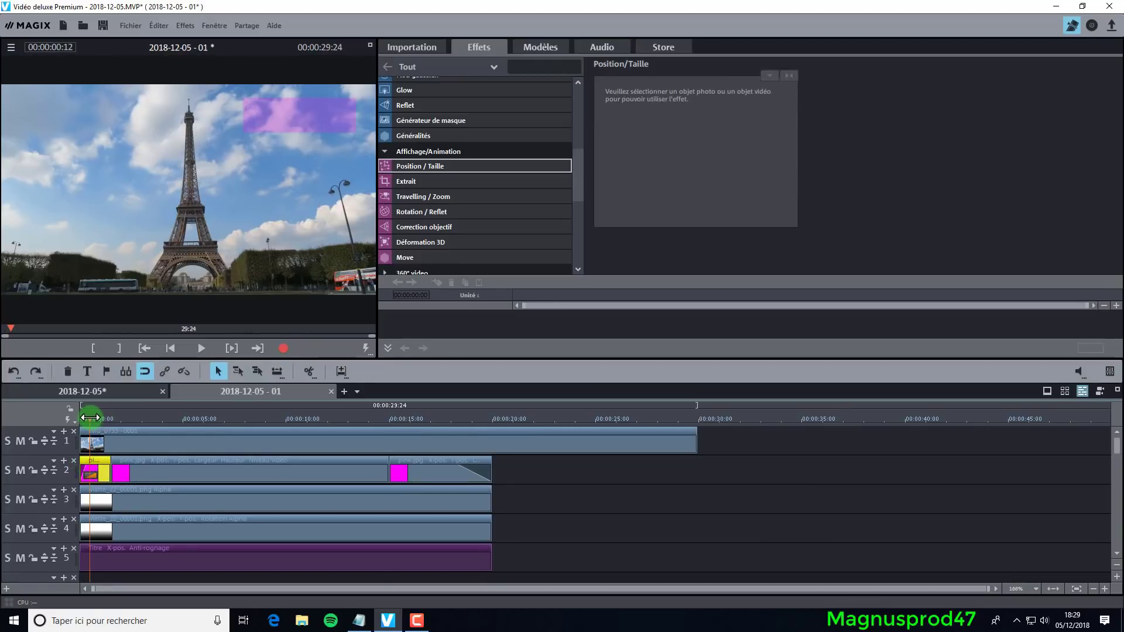
left_click_drag(89, 417, 73, 420)
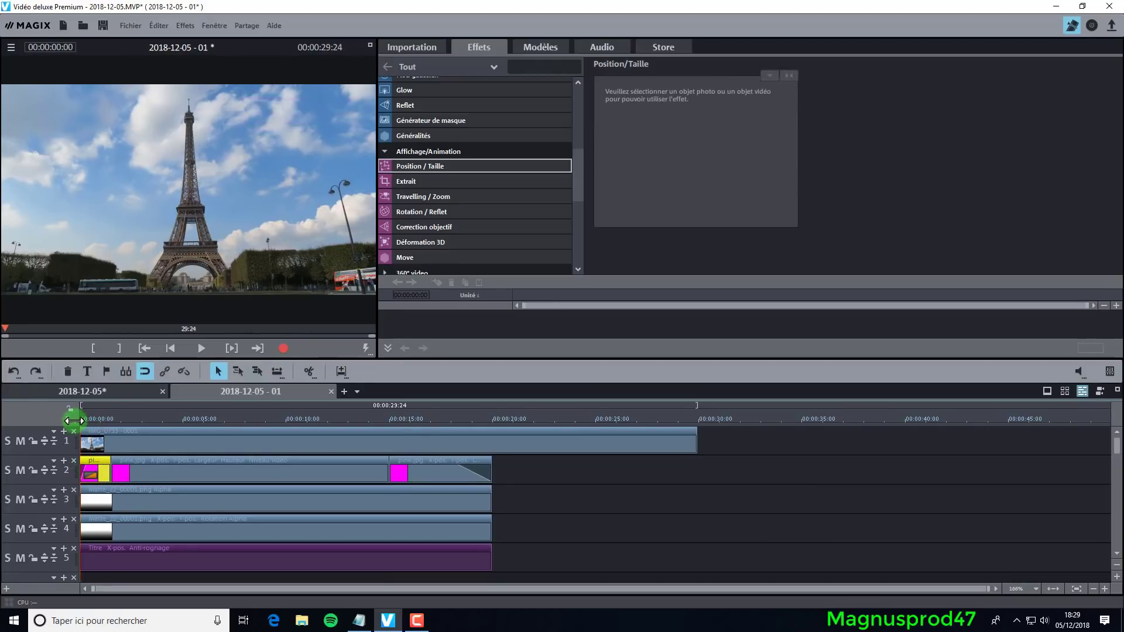
left_click(370, 44)
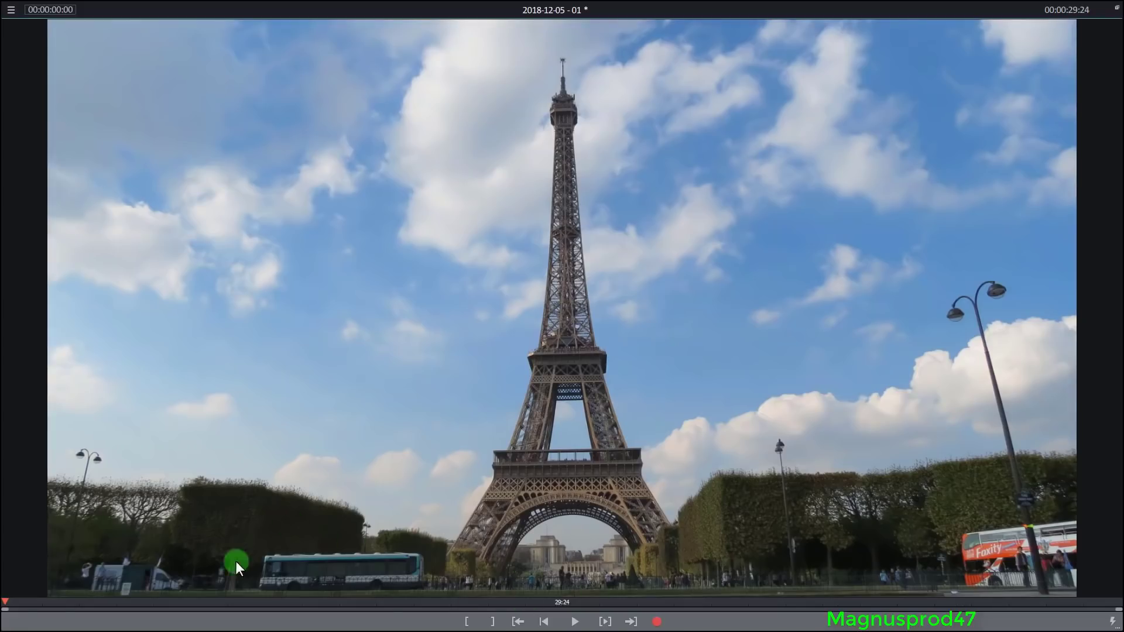
left_click(1115, 8)
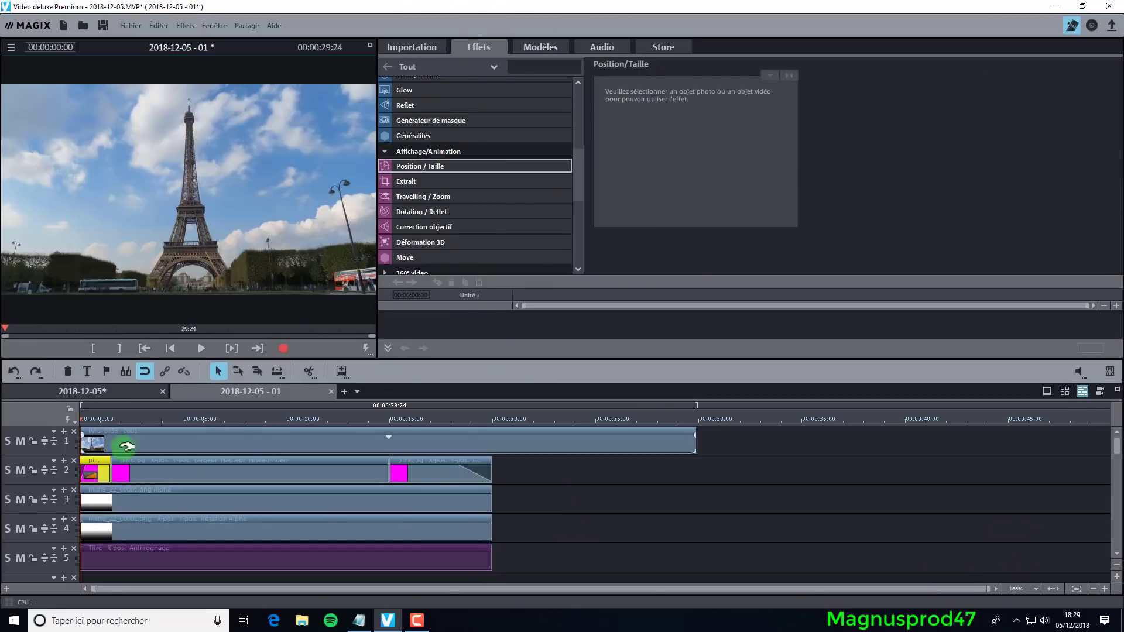
left_click(371, 44)
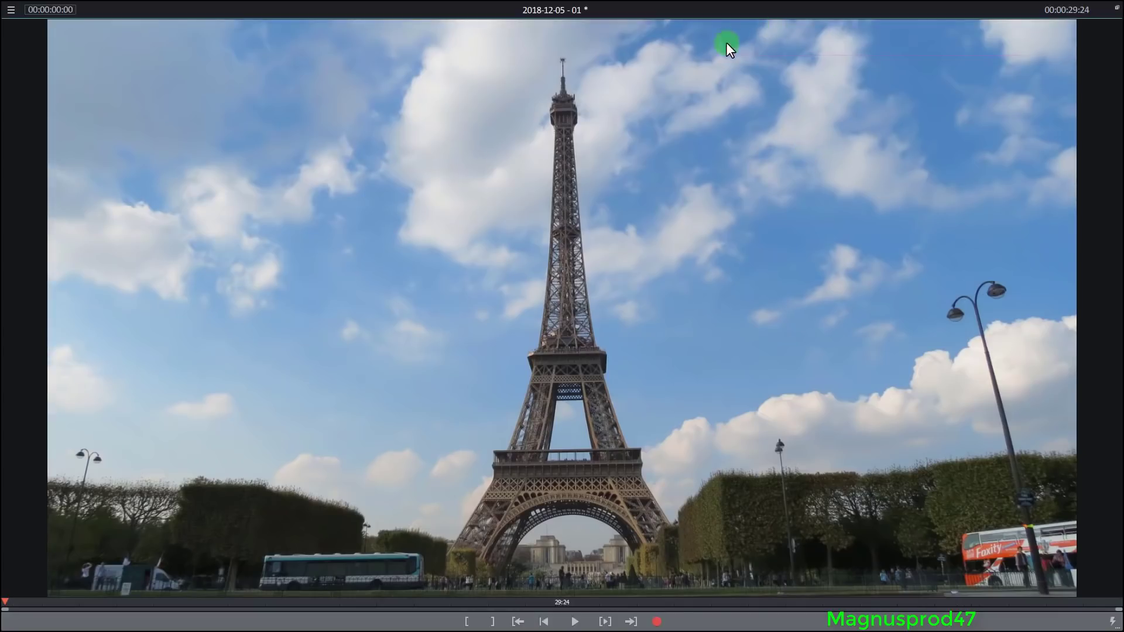
left_click(1116, 8)
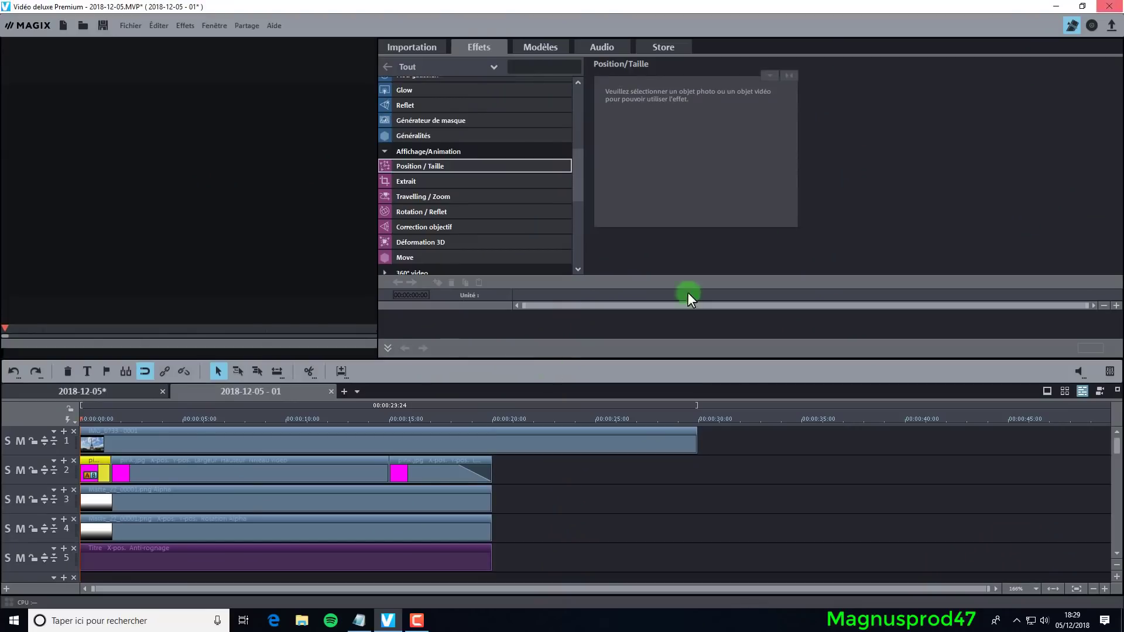
Step: Play the finished composition from 00:00:00:00 in the enlarged preview and restore the preview's normal size
left_click(1103, 588)
left_click(1103, 588)
left_click(1103, 588)
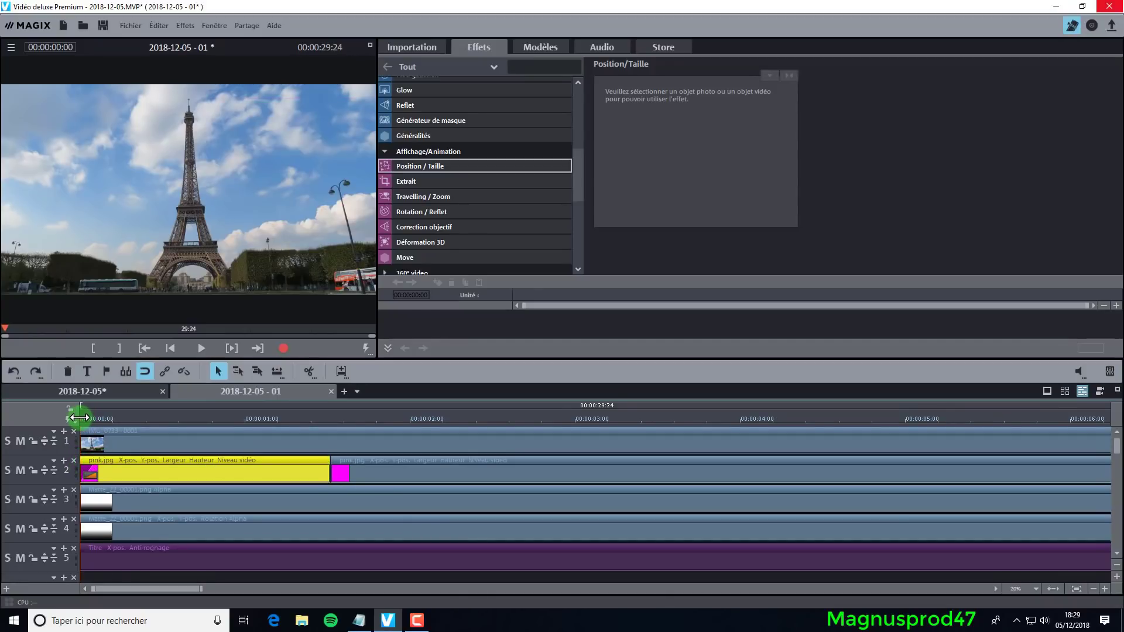
mouse_move(92, 418)
left_mouse_down()
mouse_move(106, 418)
mouse_move(76, 419)
left_mouse_up()
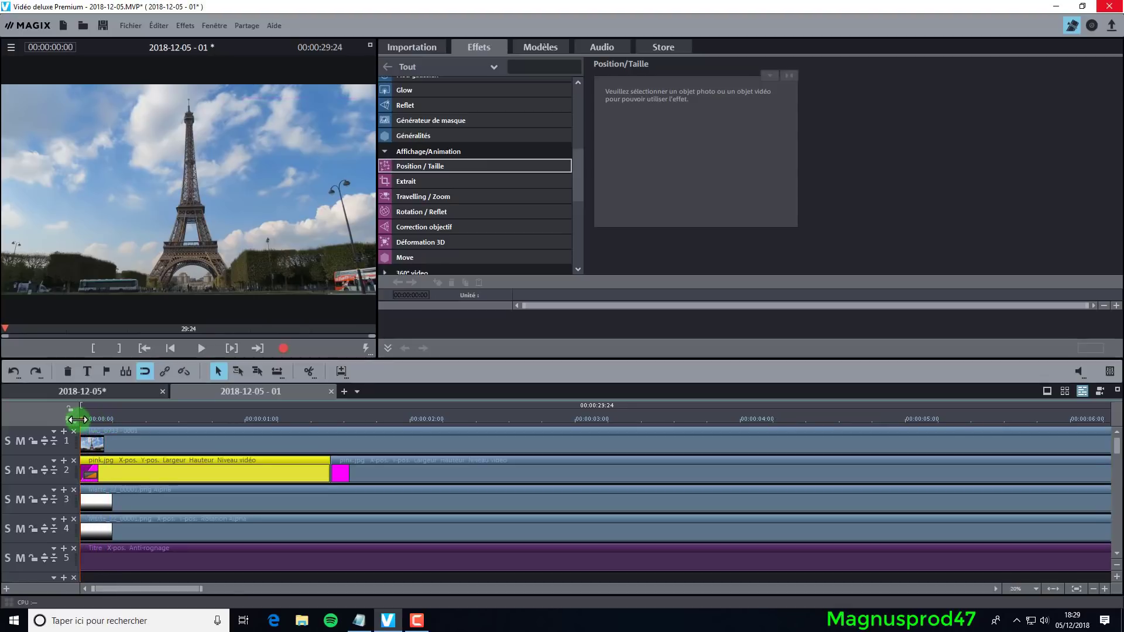
left_click(370, 45)
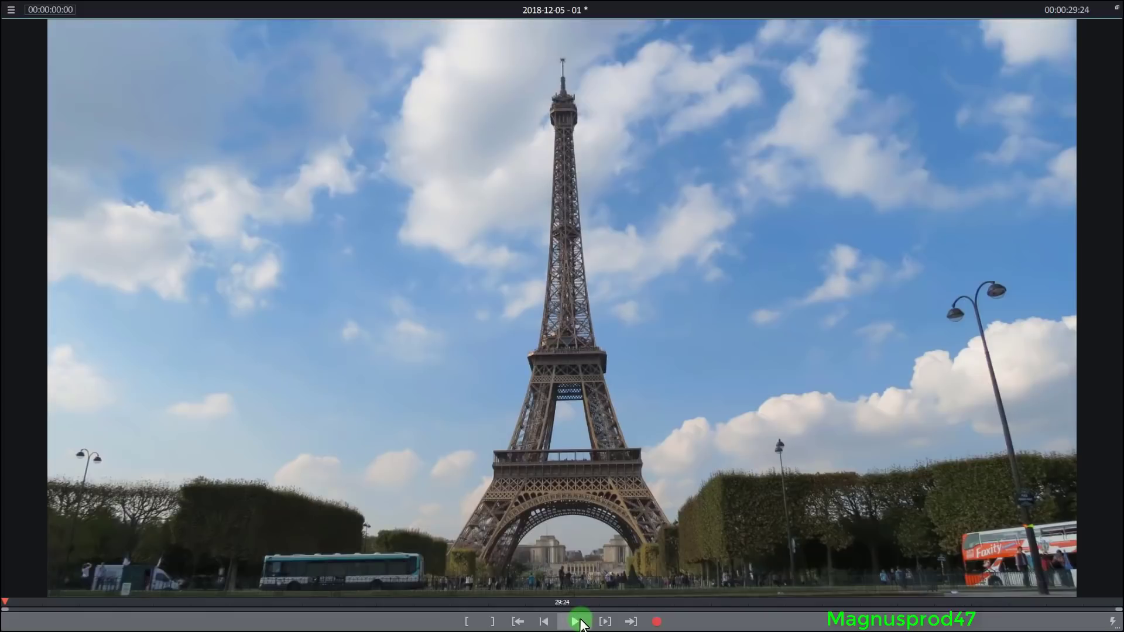
left_click(576, 623)
left_click(574, 623)
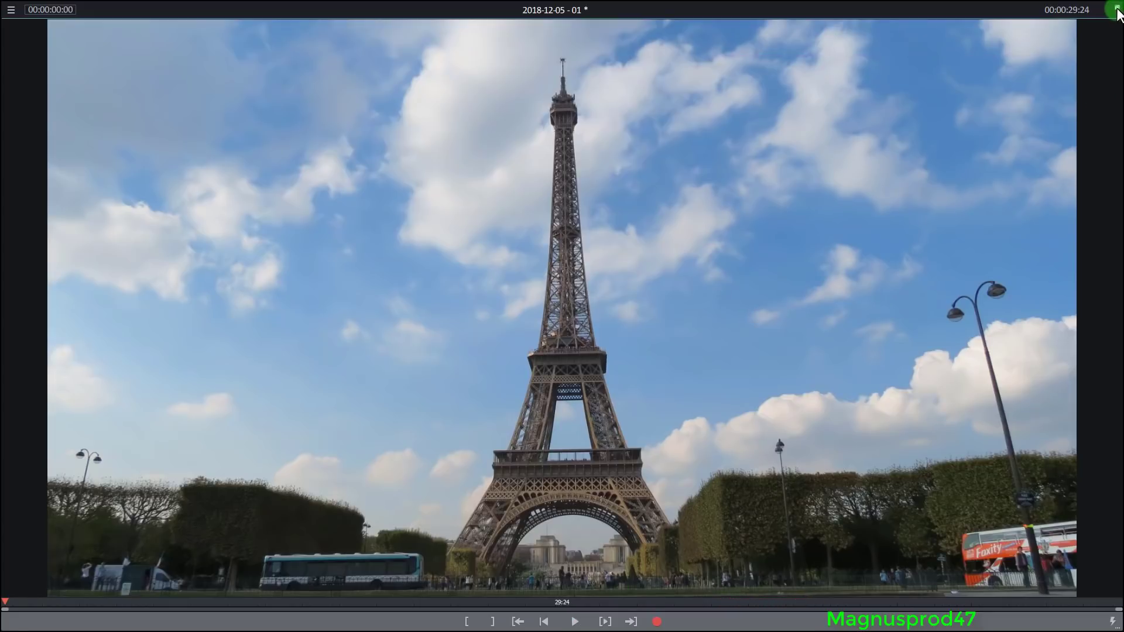
left_click(1116, 8)
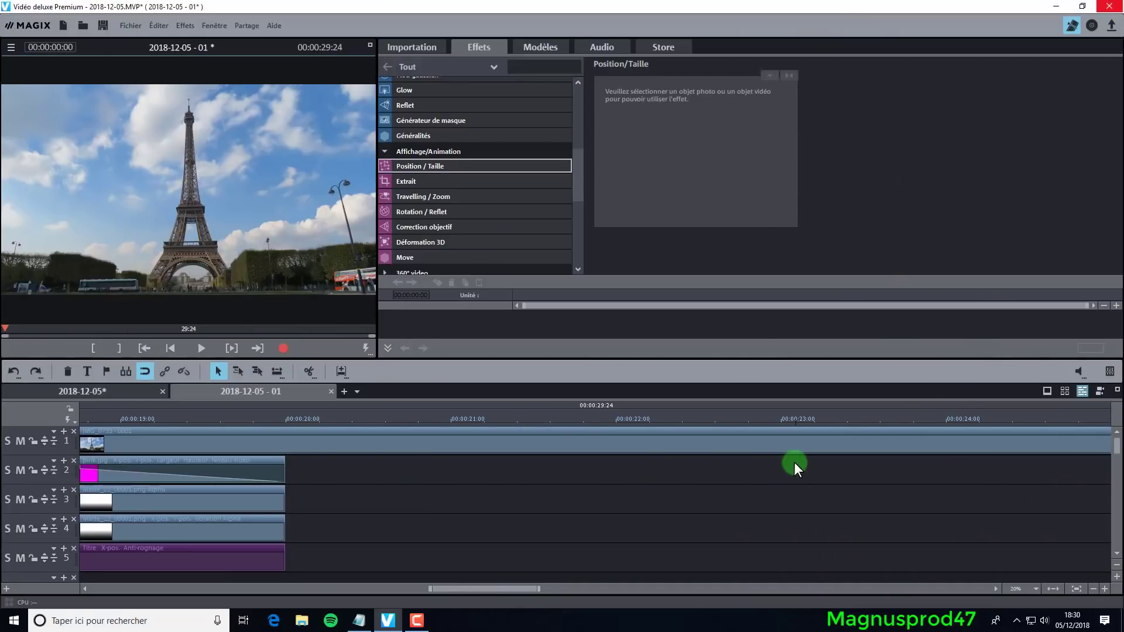